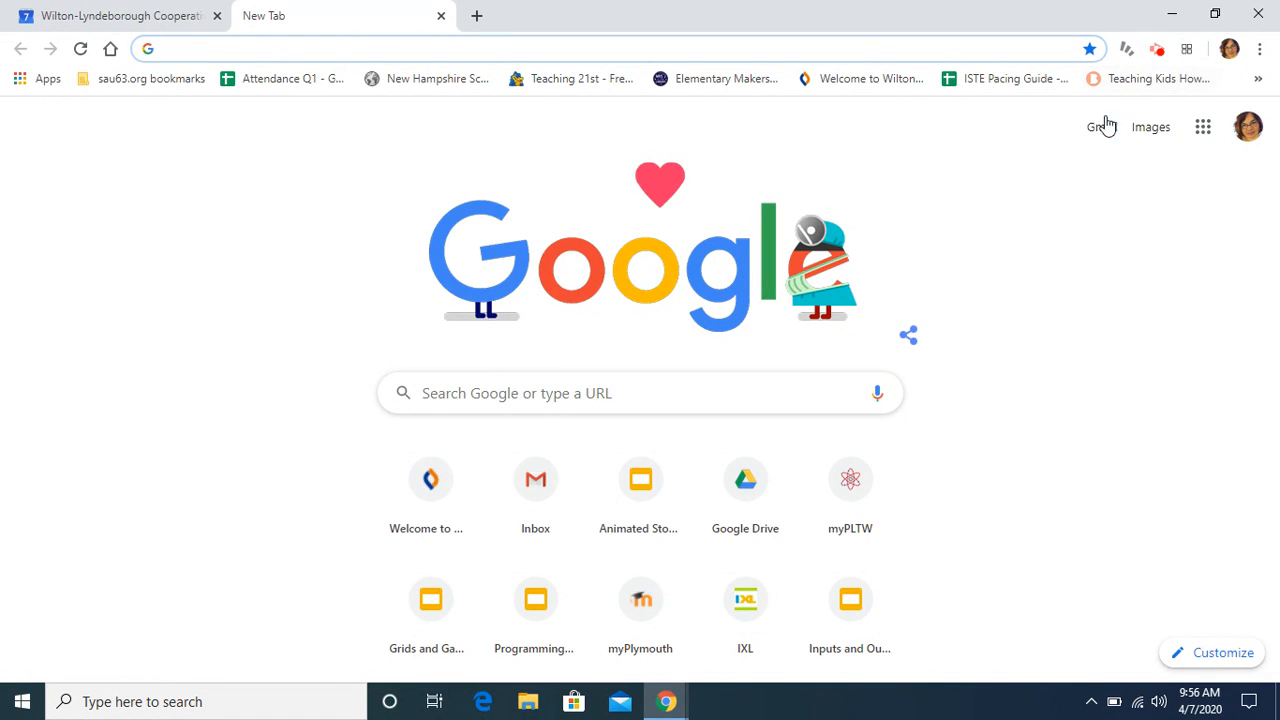
Open Gmail from the Google apps and start a new message in the full-screen compose view.
click(1205, 126)
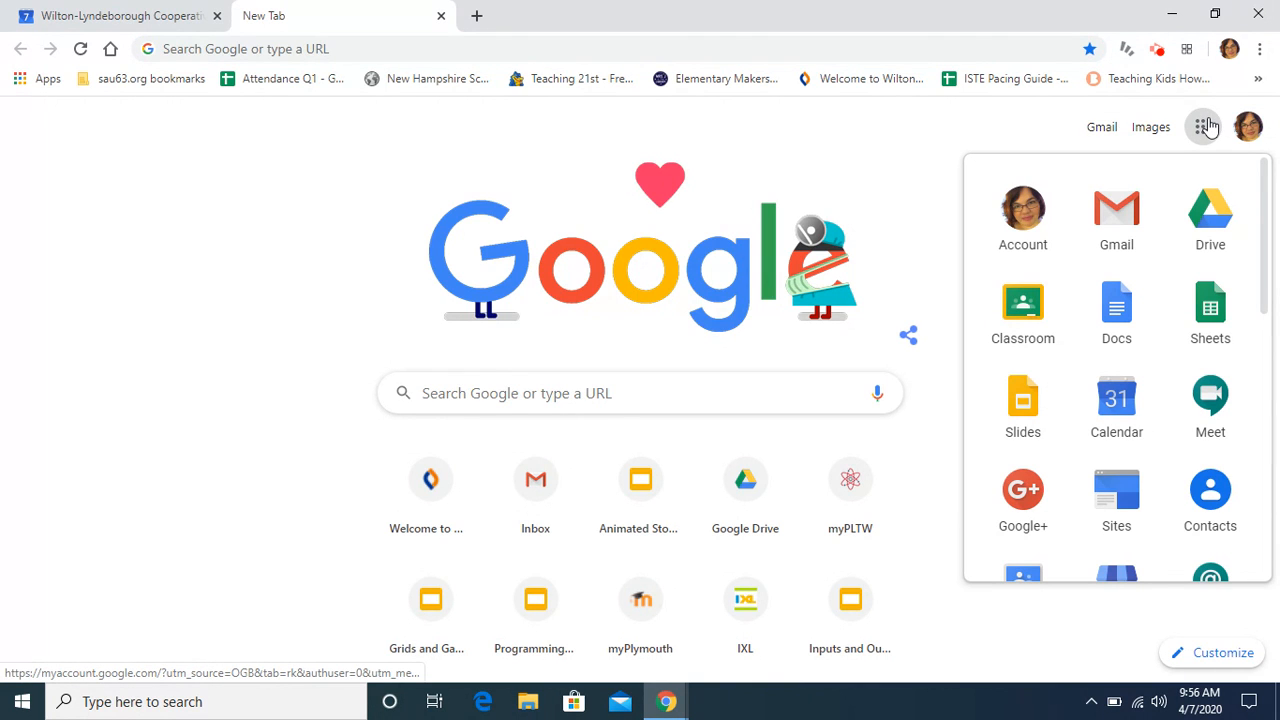
click(1117, 207)
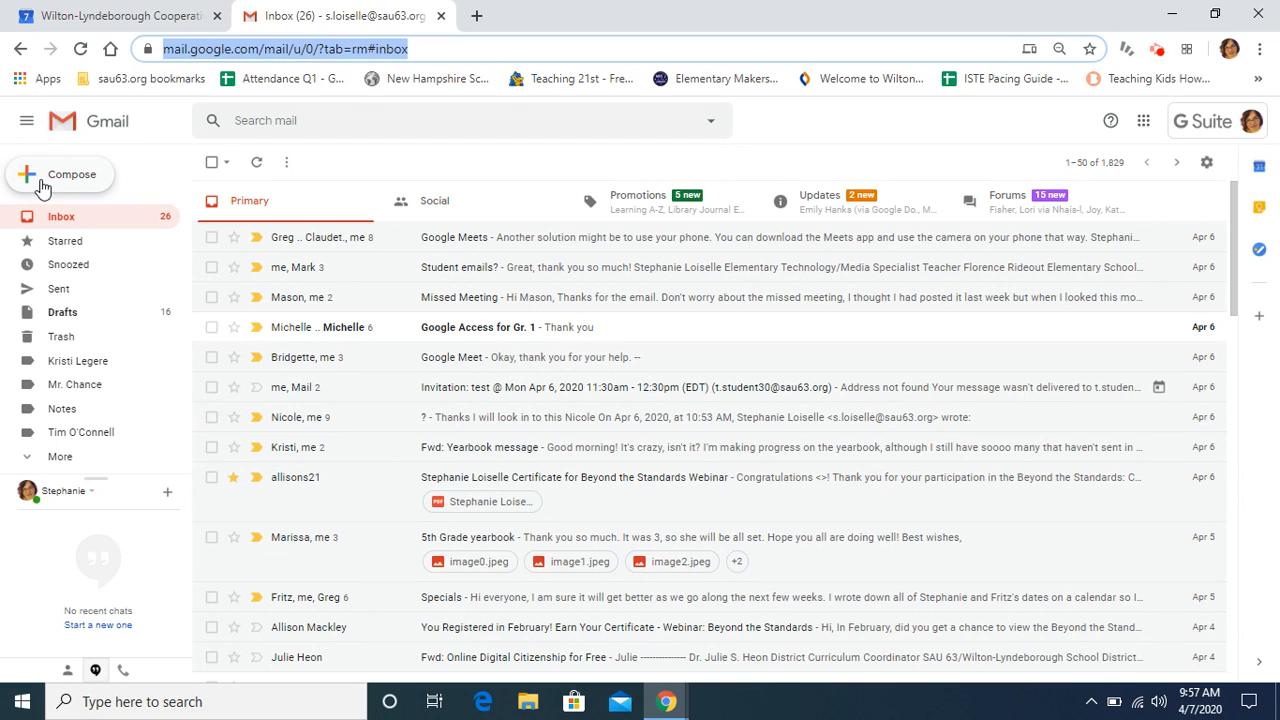
click(38, 188)
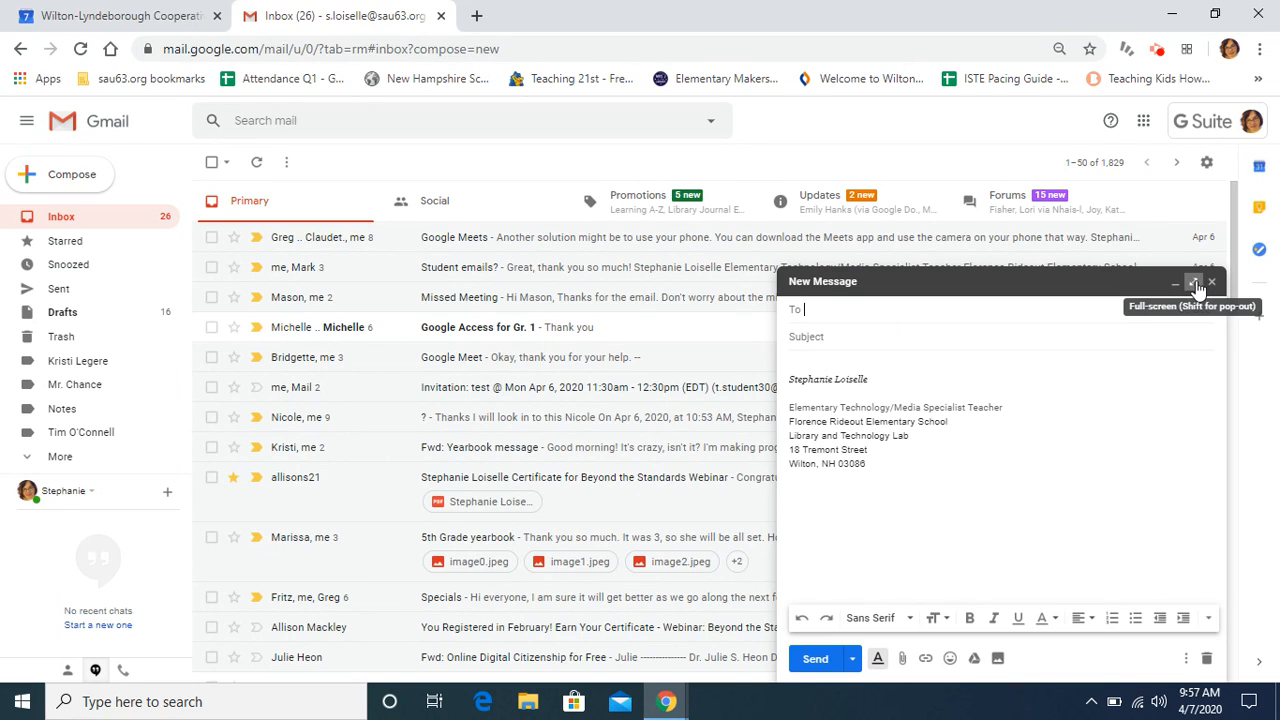
click(1194, 284)
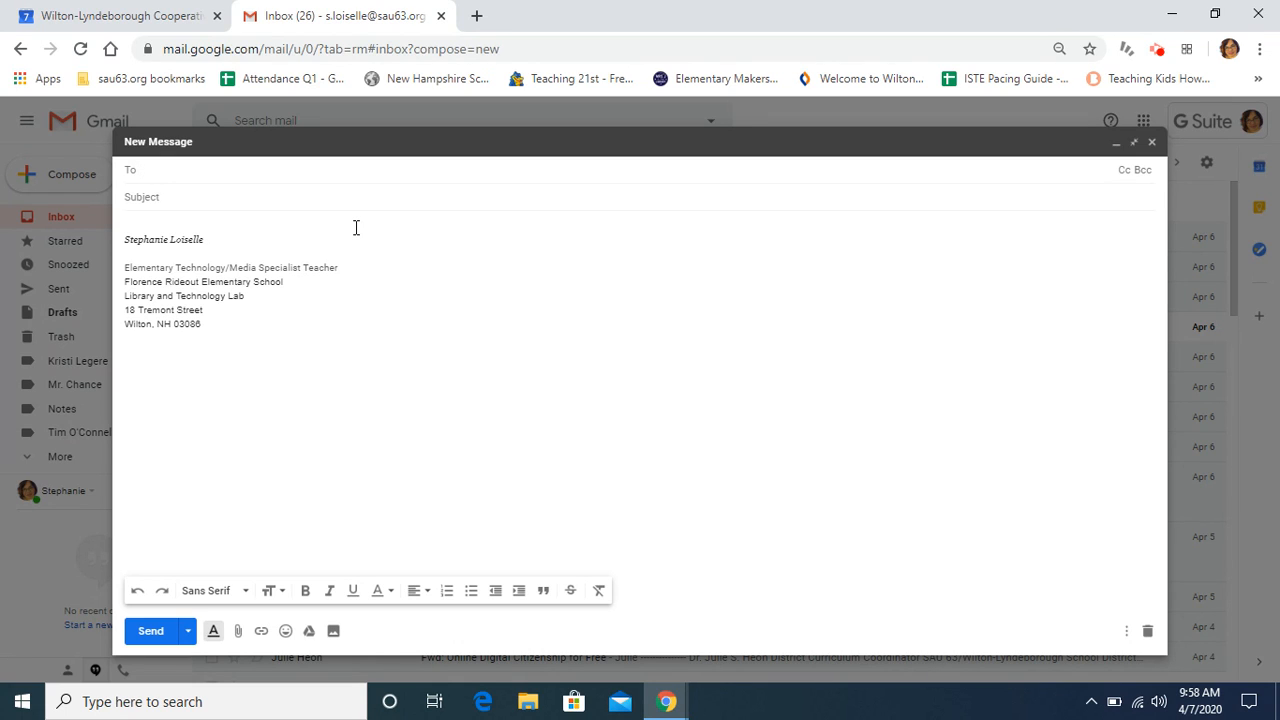
text(m)
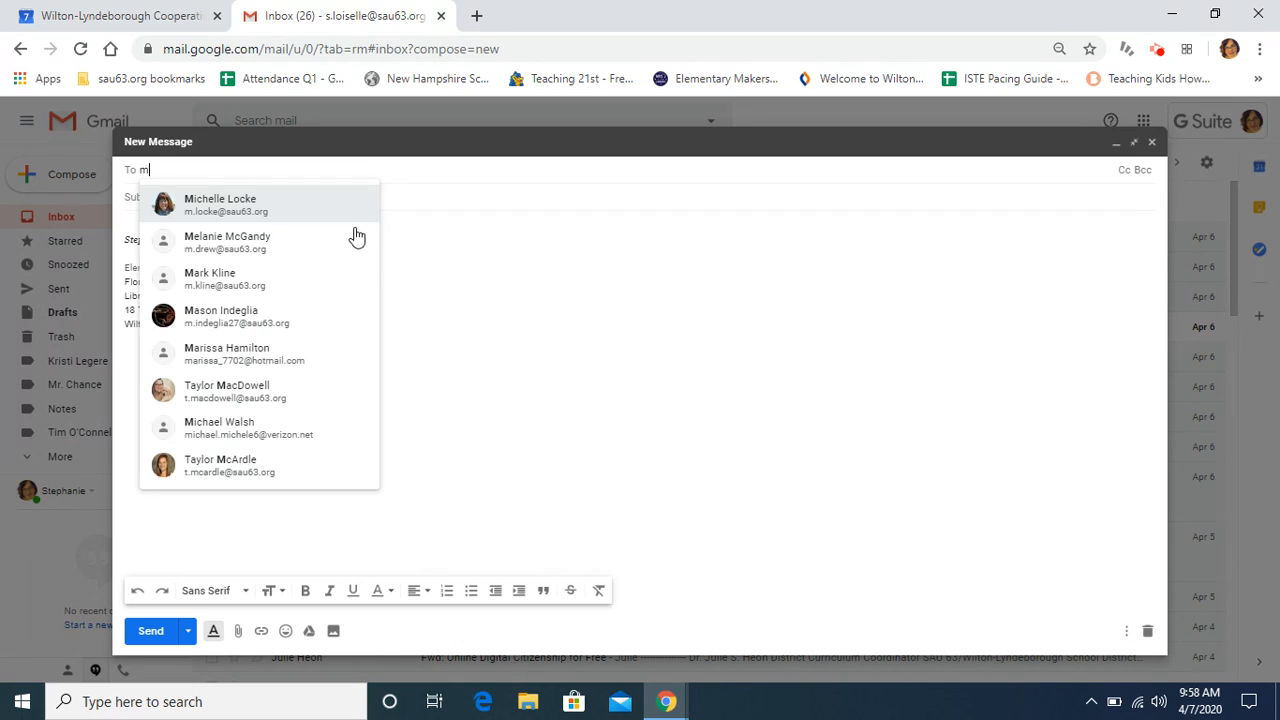
text(rs. sap)
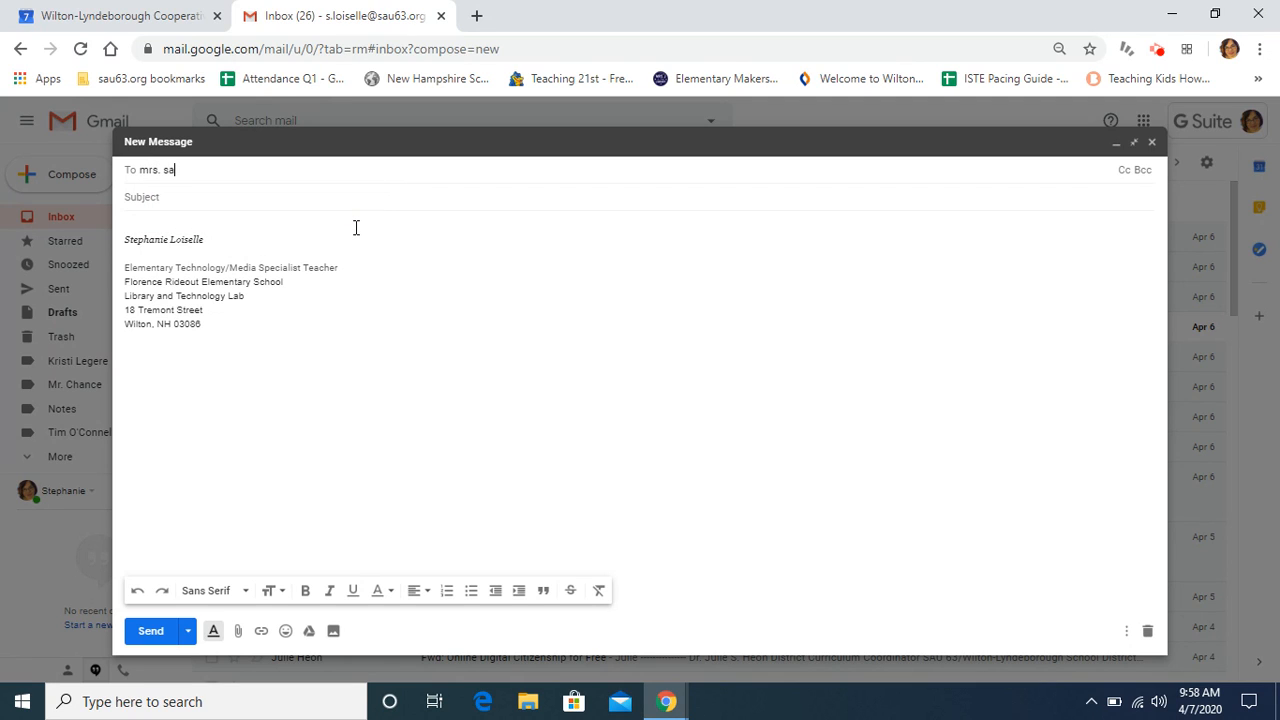
key(BackSpace)
key(BackSpace)
key(BackSpace)
key(BackSpace)
key(BackSpace)
key(BackSpace)
key(BackSpace)
Address the message to the teacher's suggested school contact and set the subject to "Test email - teaching students".
text(sappet)
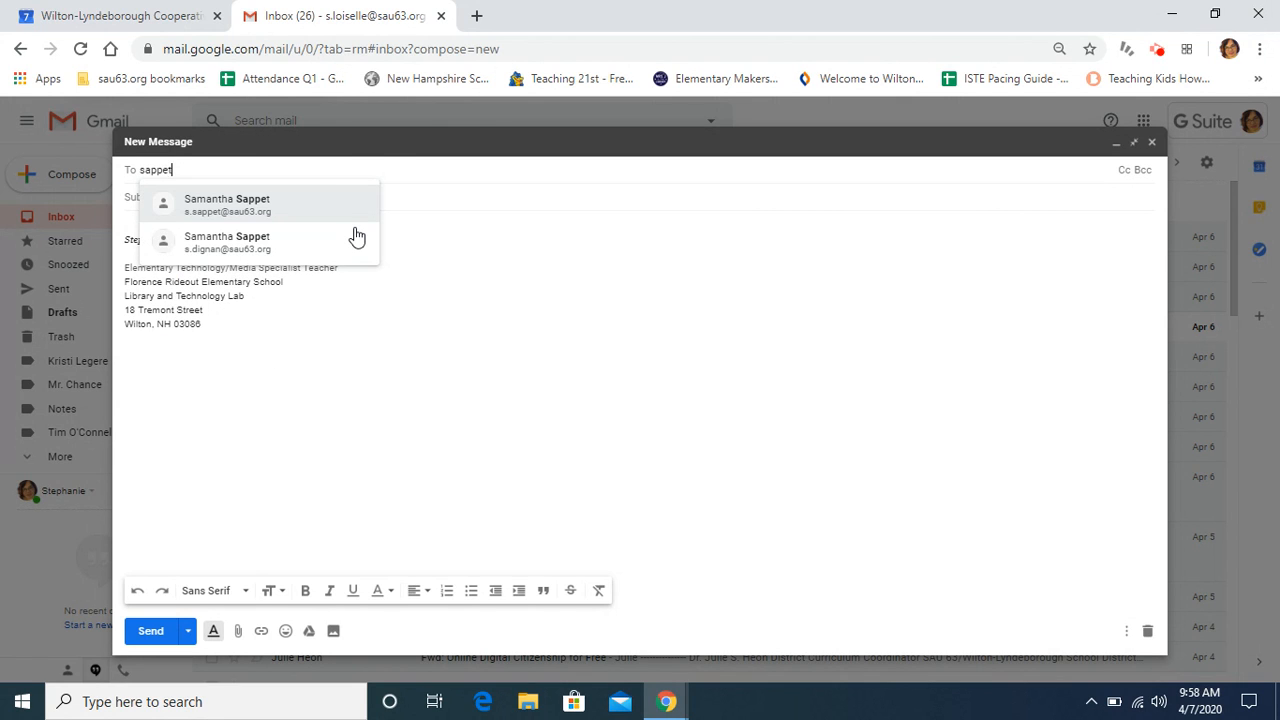
click(279, 207)
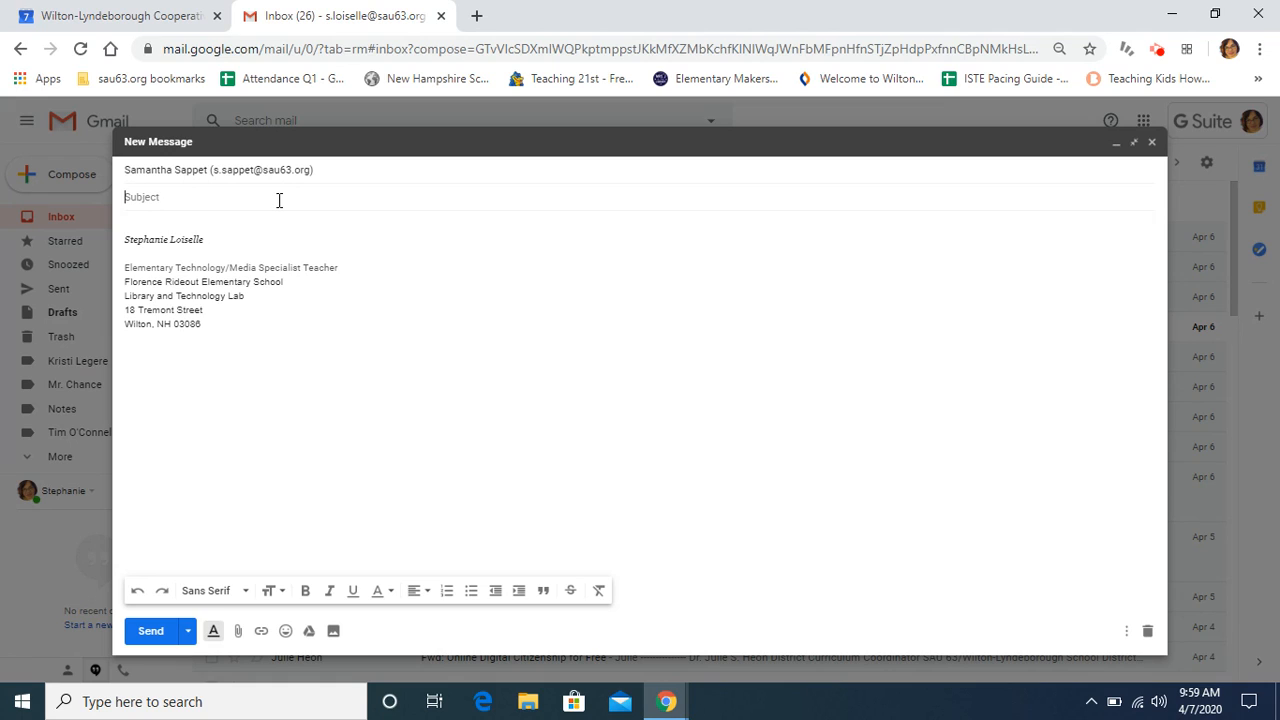
text(Test email -)
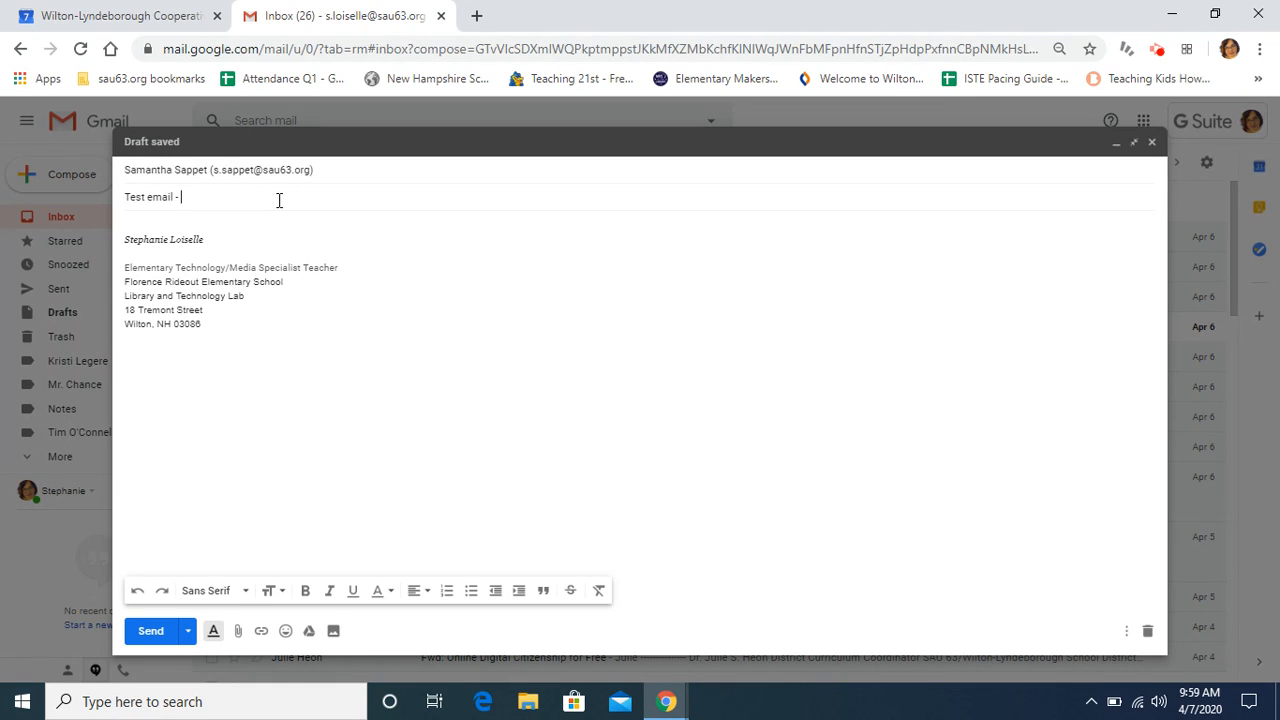
text(teaching studets)
key(BackSpace)
text(nts)
key(Tab)
Delete the automatic signature block from the message body.
click(164, 222)
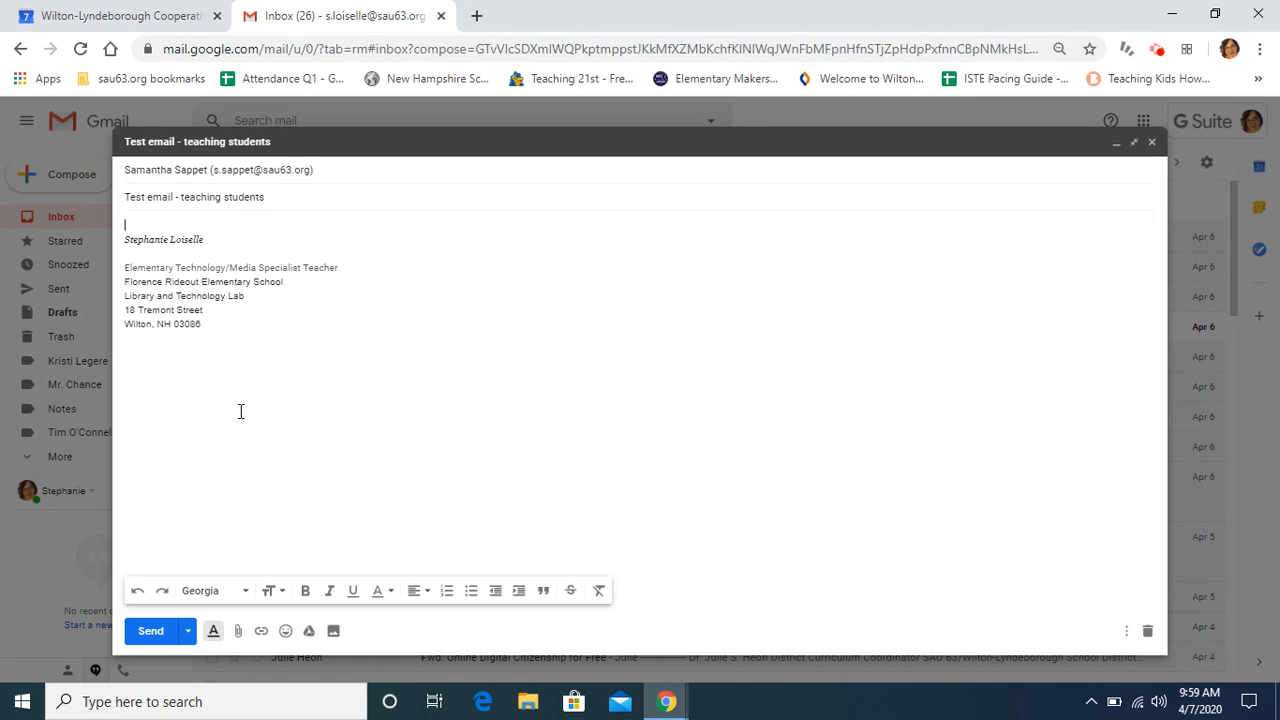
drag(243, 331, 140, 229)
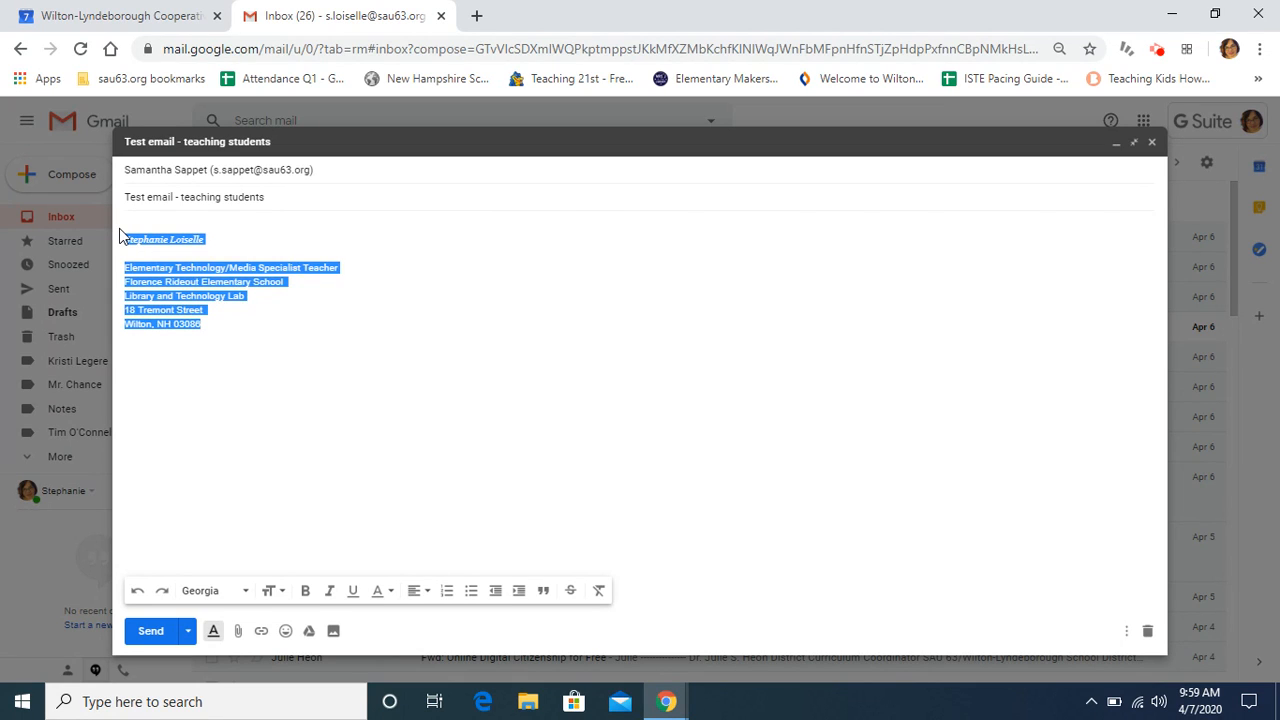
key(Delete)
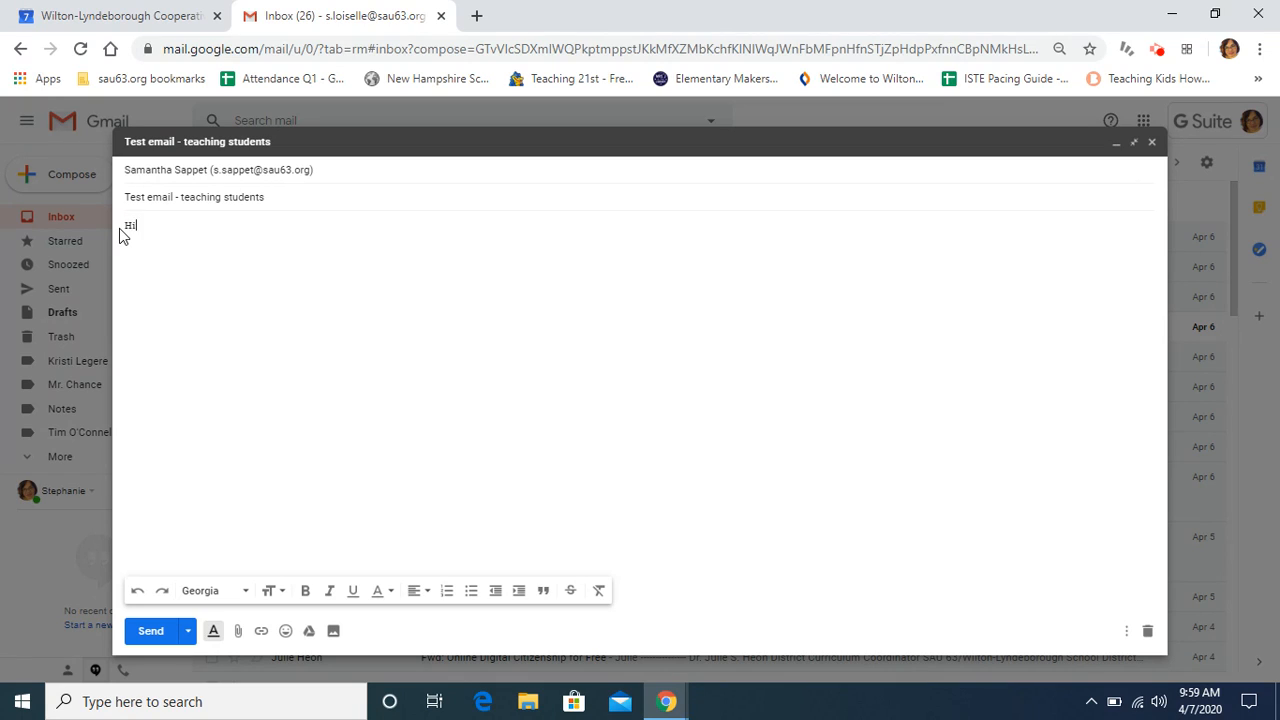
Write a greeting to the recipient and the sentence "I am making a screencast to show students how to send and receive email.".
text(M)
text(rs. Sappet,)
text(I am )
text(making a so)
text(reencast to )
text(show stud)
text(ents)
text( how to se)
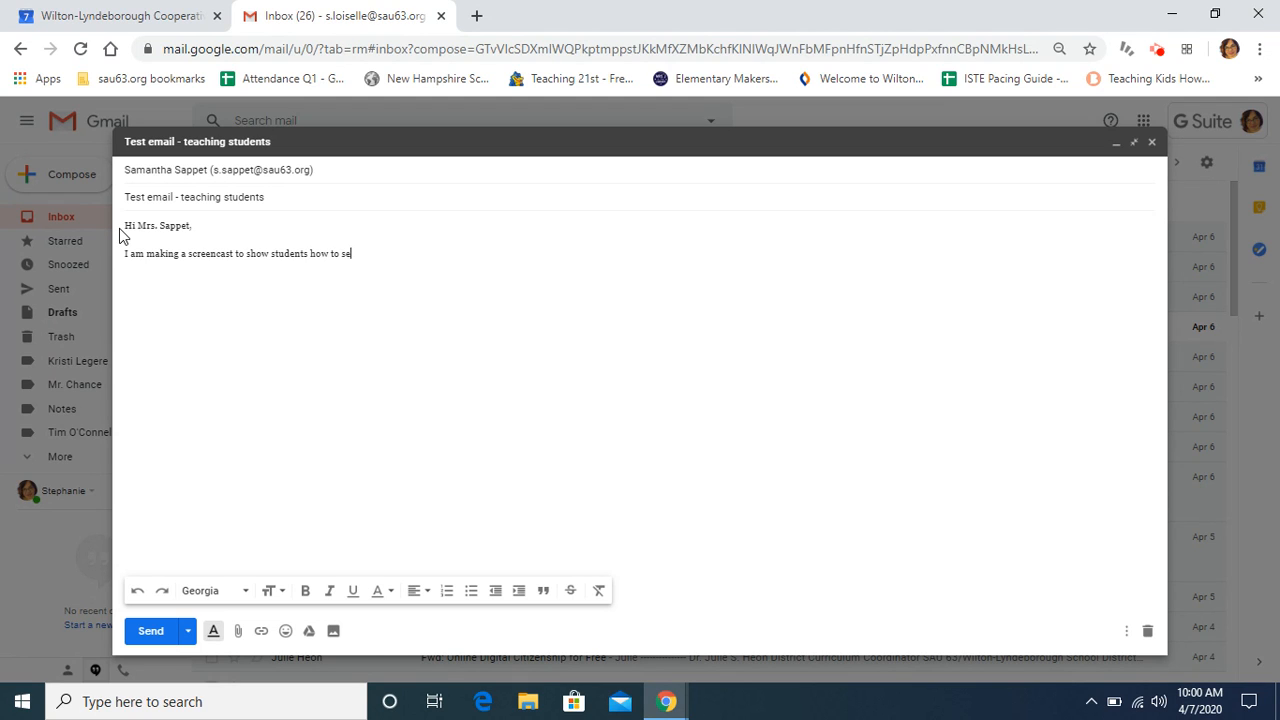
text(nd and receive email. )
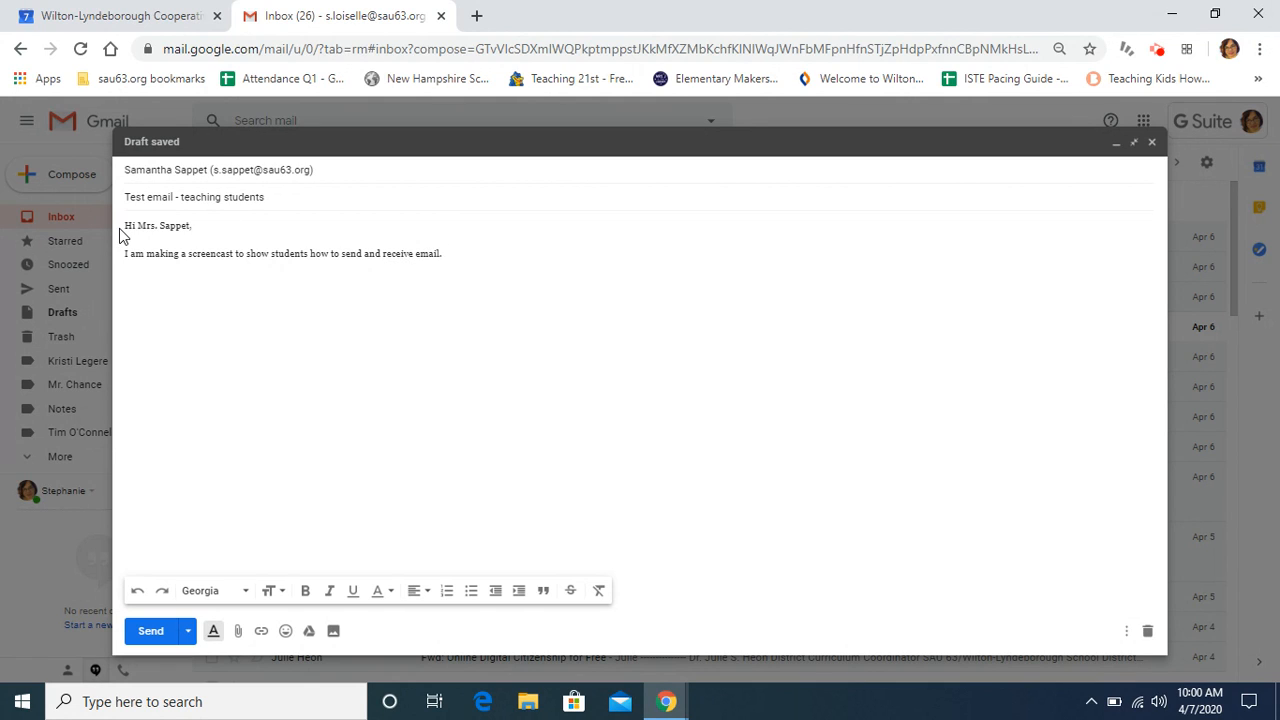
Add the sentence "Feel free to delete this email when you get it!" to the first paragraph.
text(Feel free to dele)
key(BackSpace)
text(lete this)
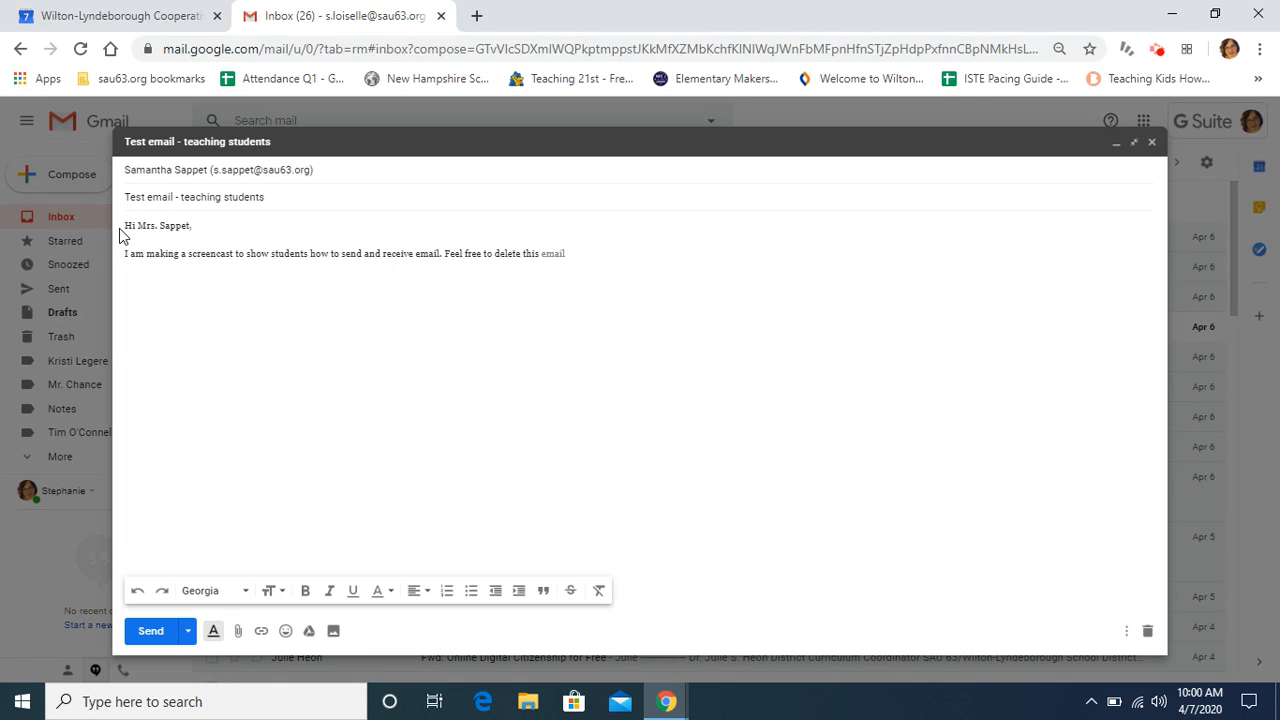
key(Tab)
text(when you get it!)
Add the closing line "I hope you have a wonderful day," and sign the message with the sender's name.
key(Return)
text(H)
key(BackSpace)
text(I hope you have)
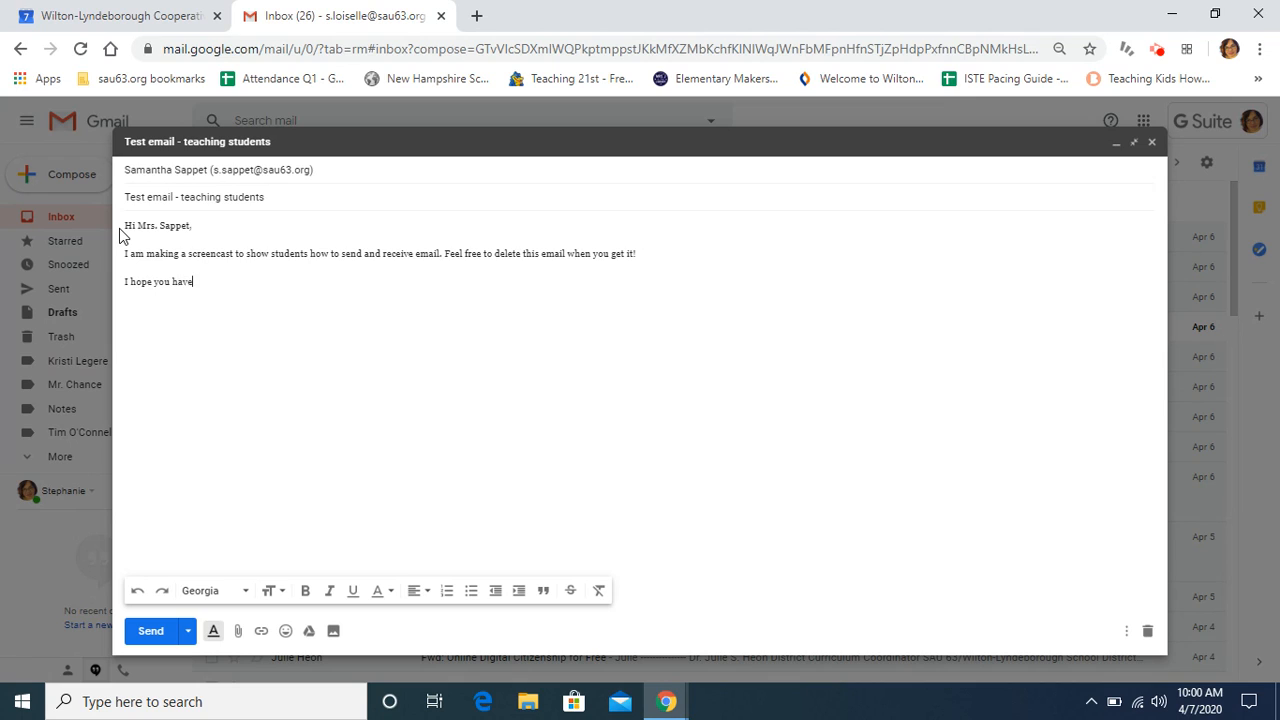
text( a wonderful day,)
key(Return)
key(Return)
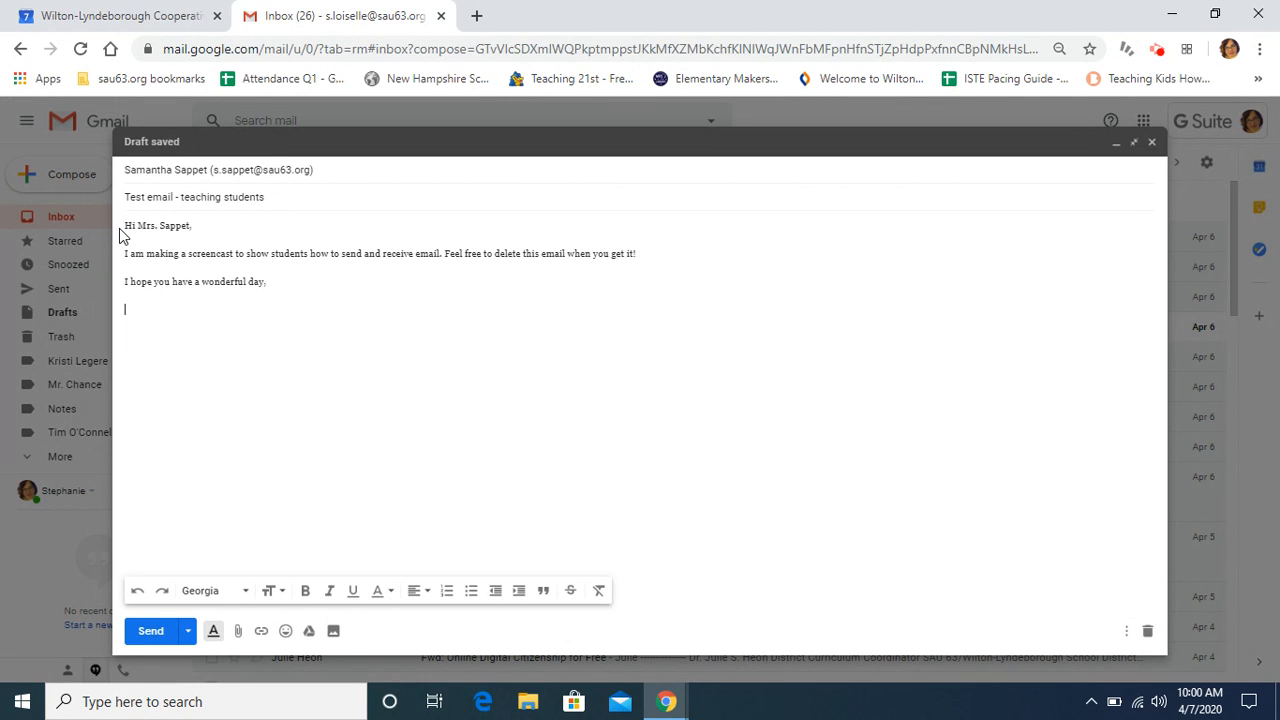
text(Mrs. Loiselle)
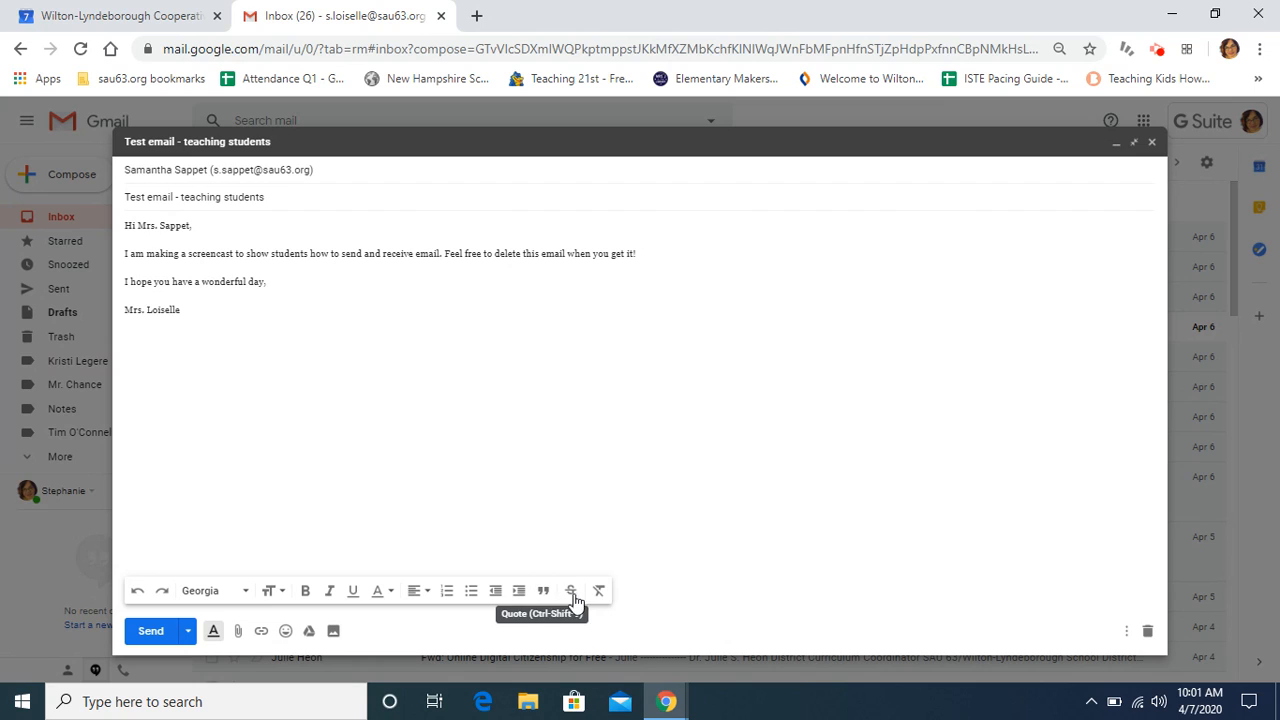
View the local files available to attach and close the file picker without choosing any.
click(237, 631)
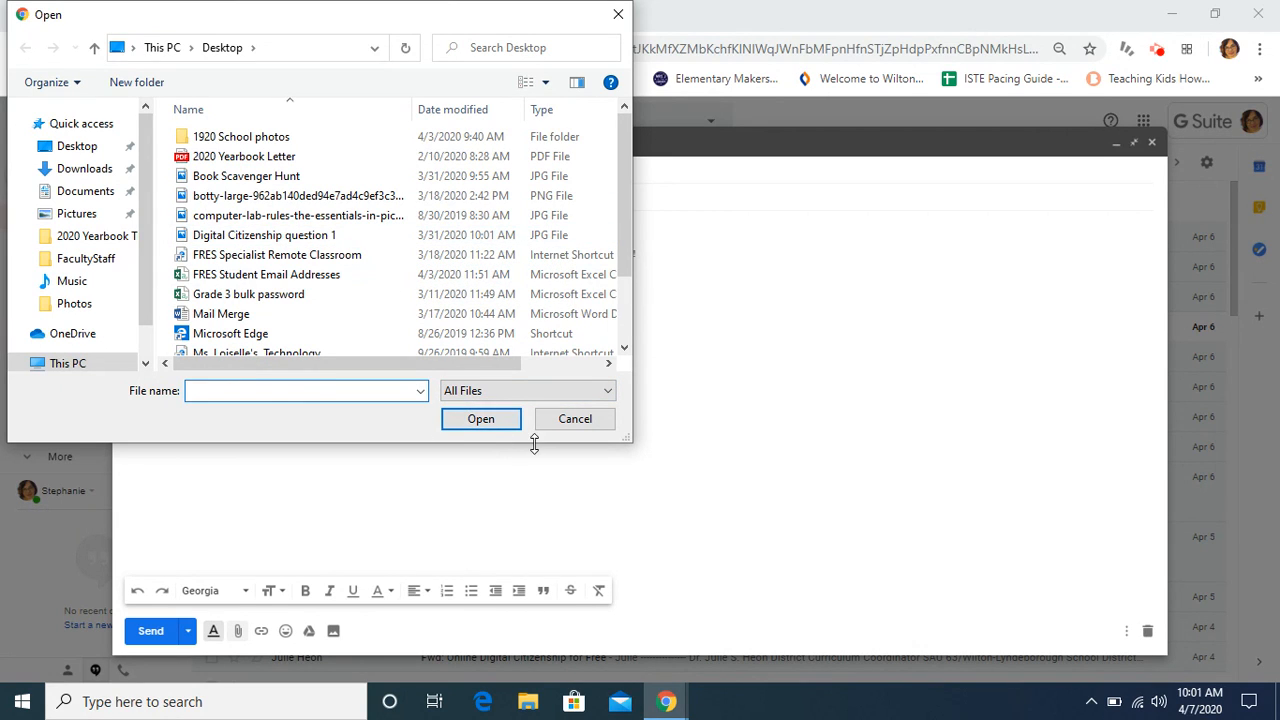
click(619, 15)
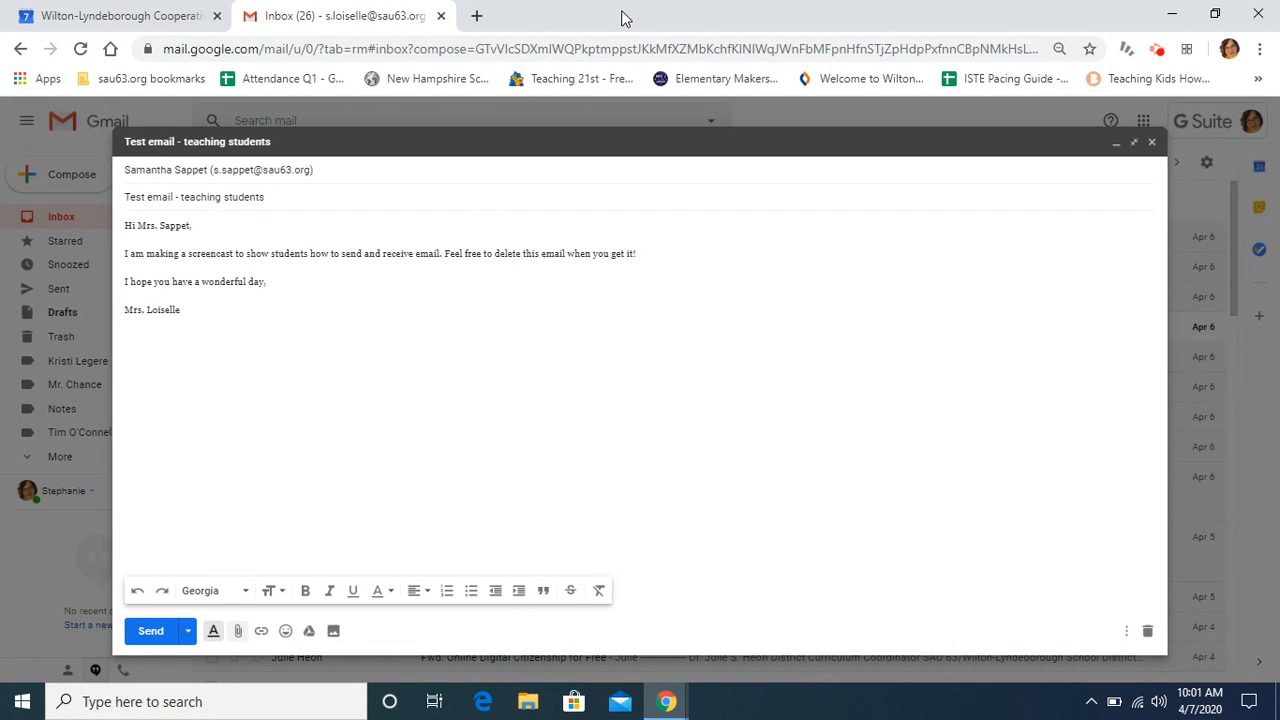
click(261, 632)
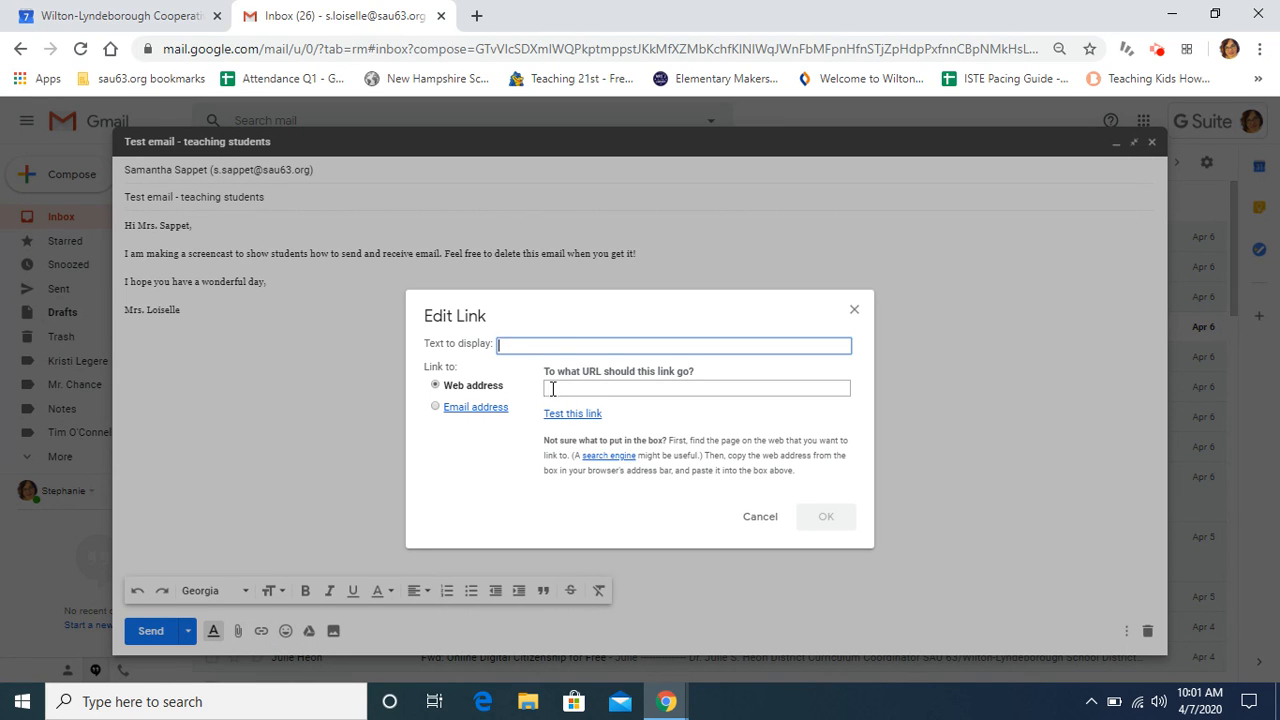
text(This is the link to our school website)
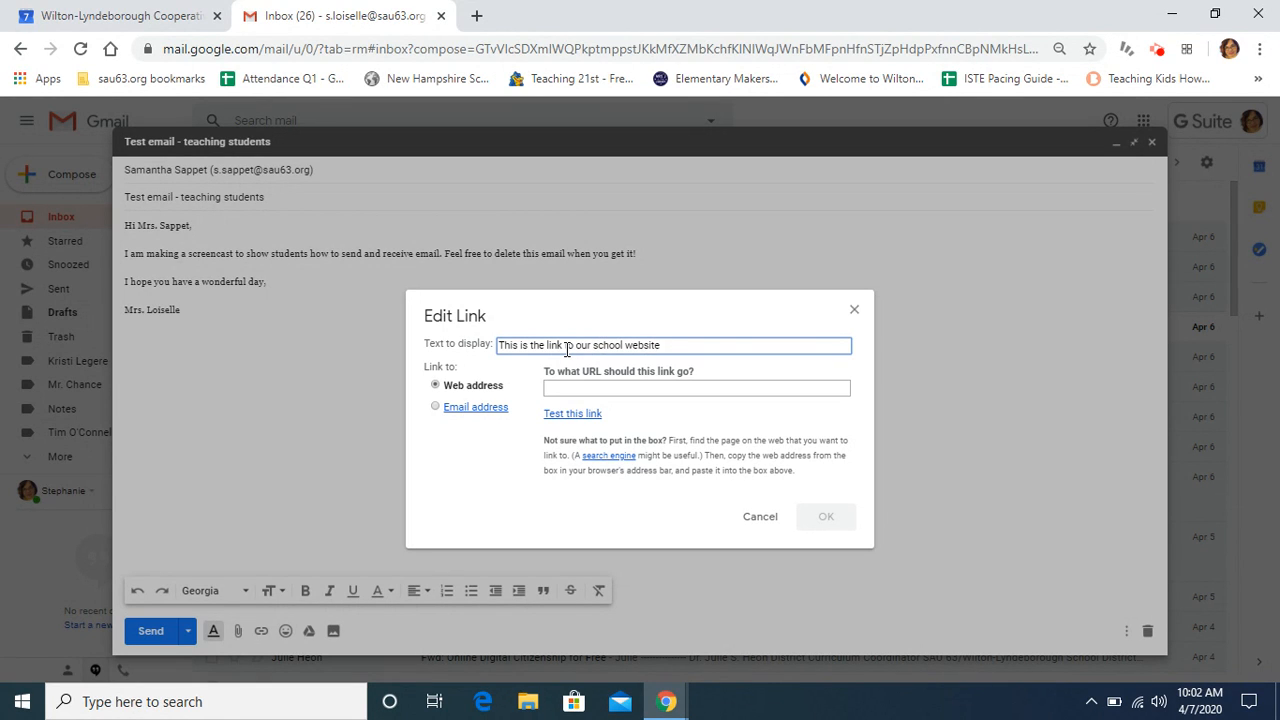
key(Tab)
key(Tab)
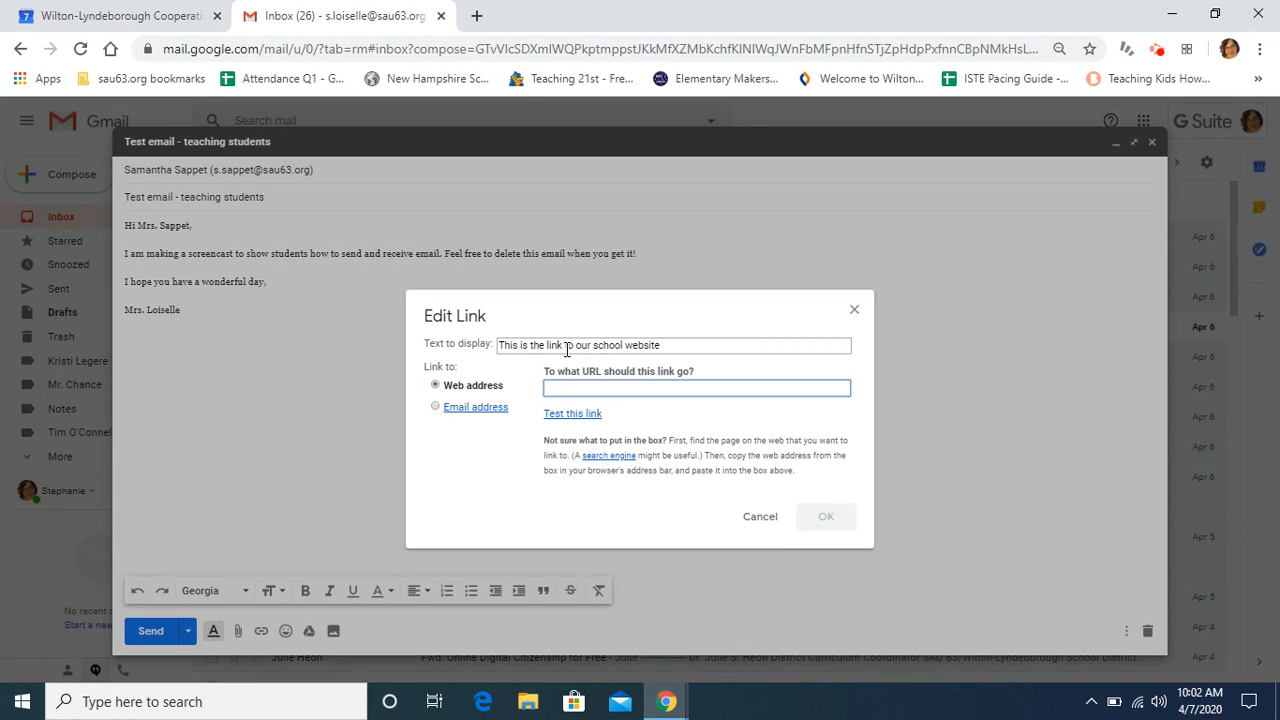
text(www.sau63.org)
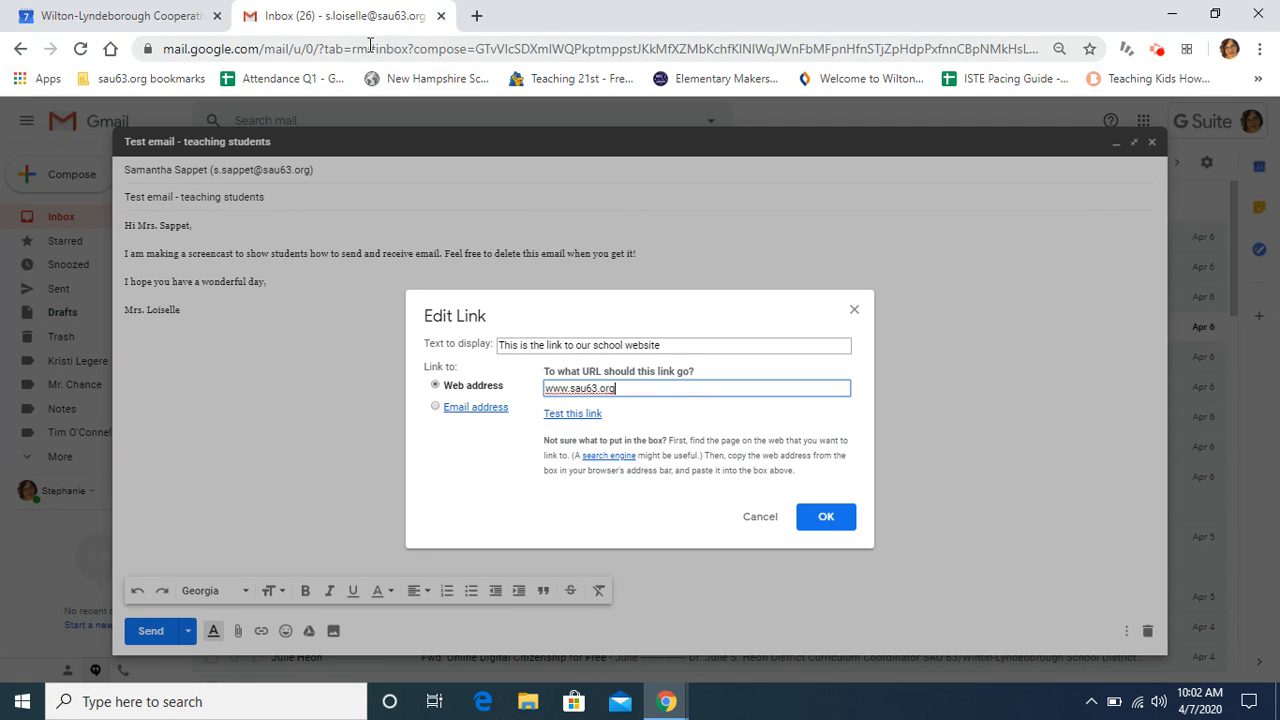
View the web address of sau63.org in a new browser tab and insert the prepared link into the email.
click(478, 17)
text(sa)
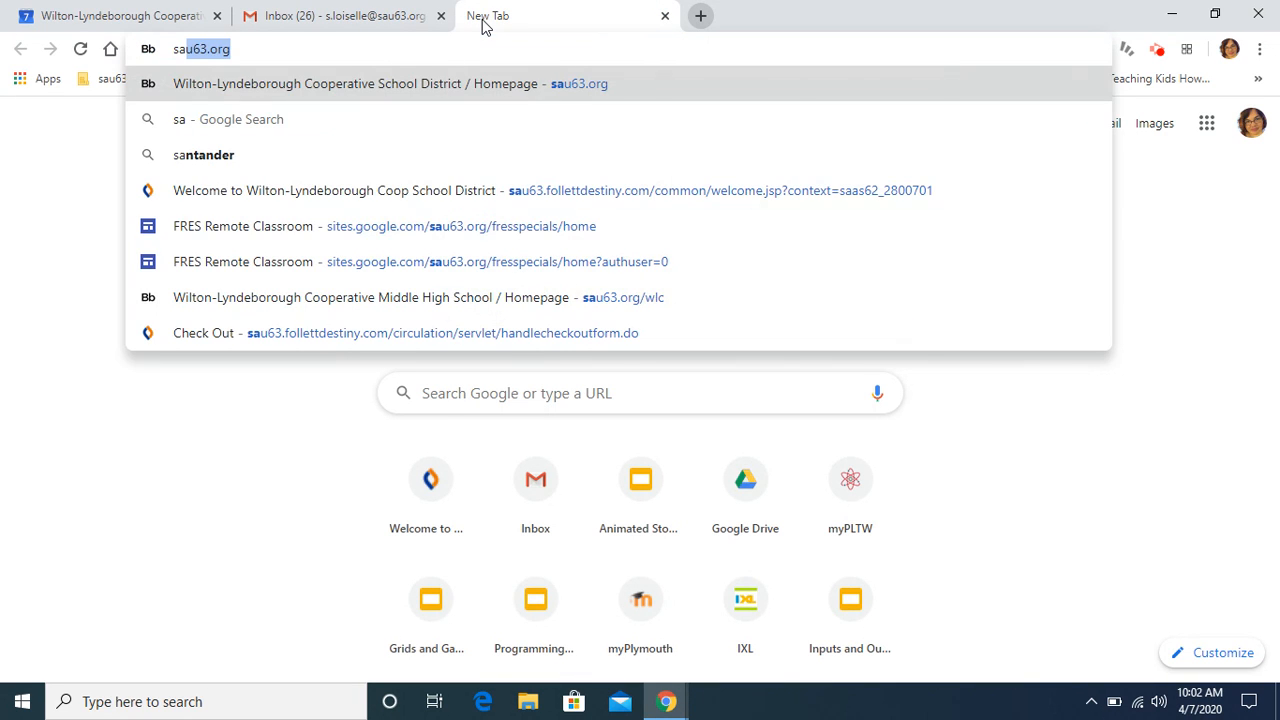
key(Return)
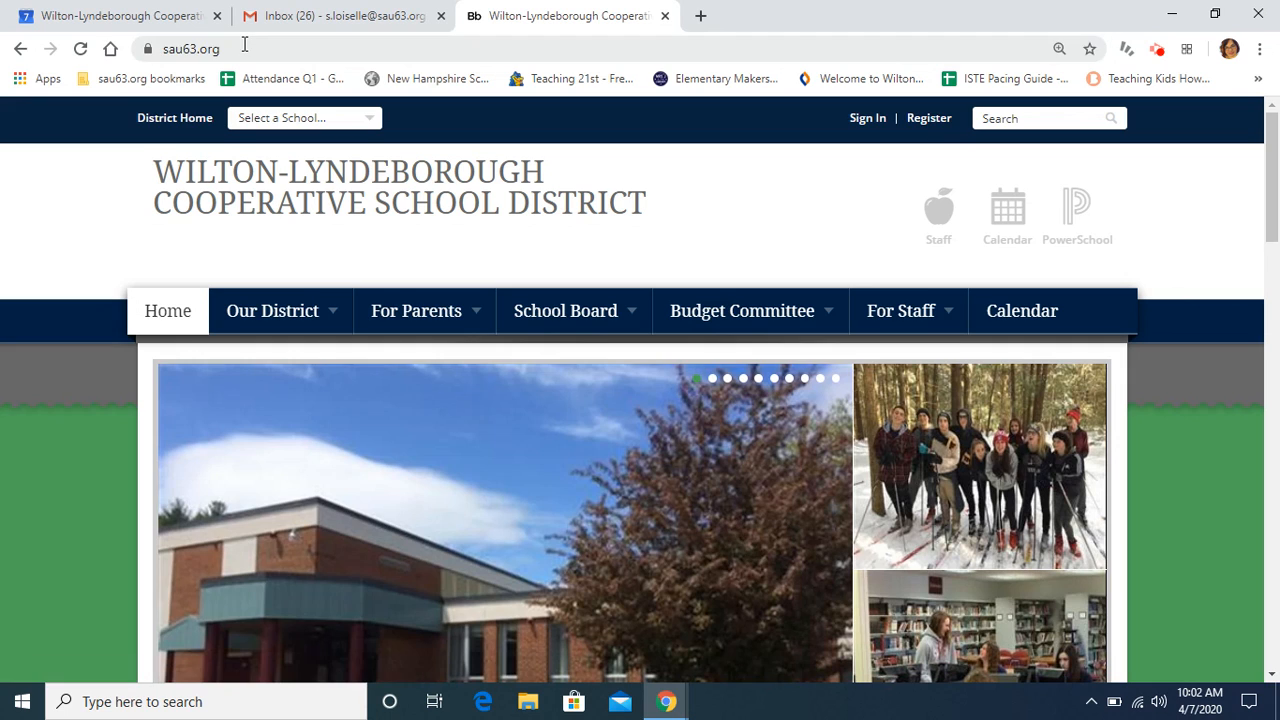
click(243, 42)
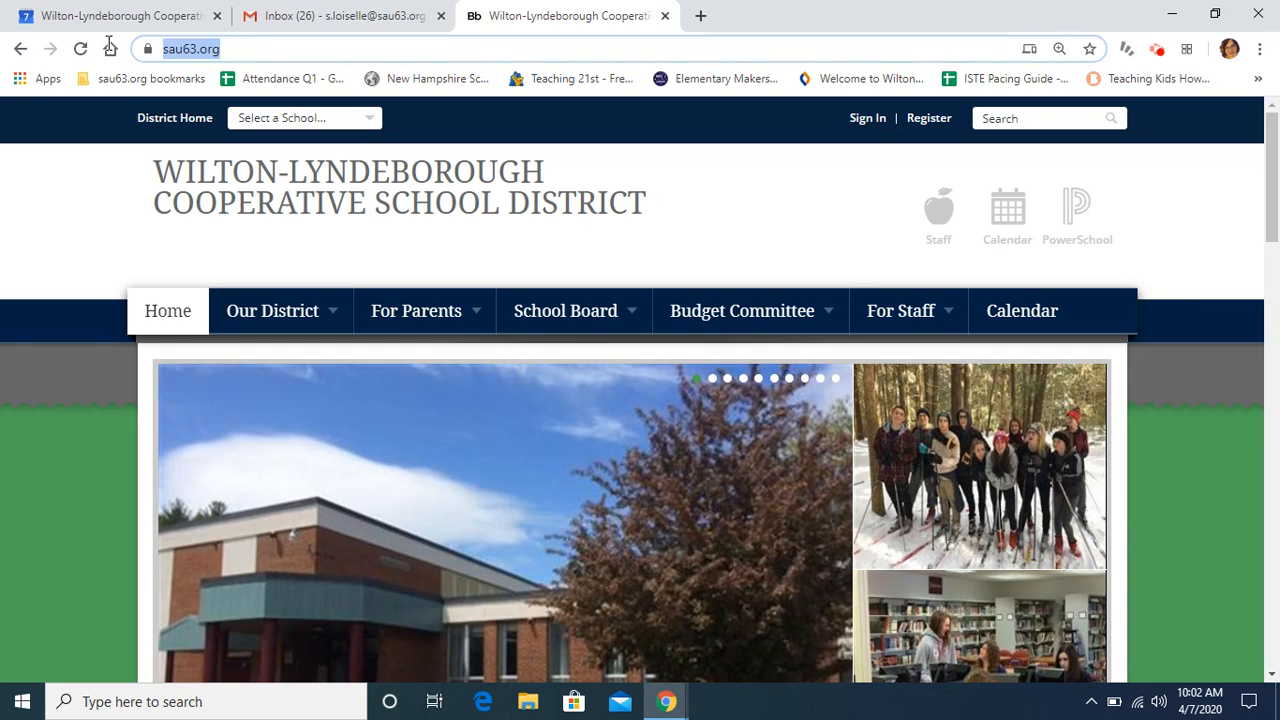
right_click(196, 48)
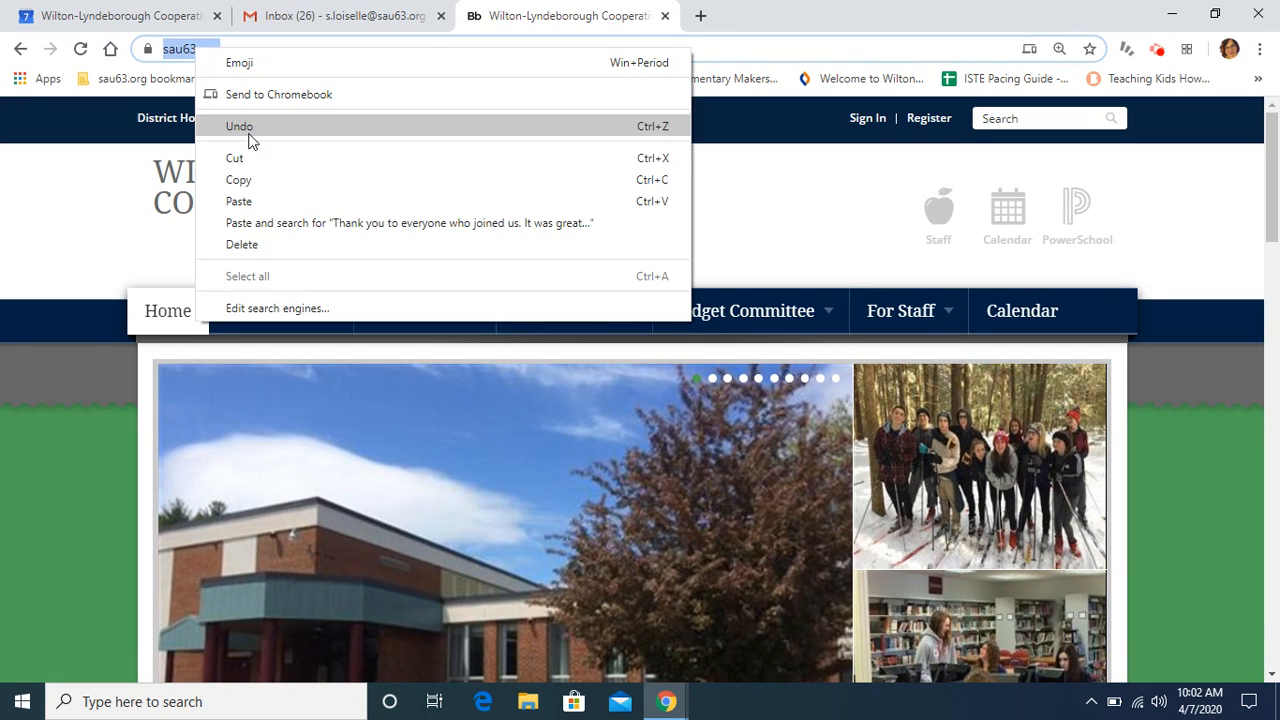
click(304, 6)
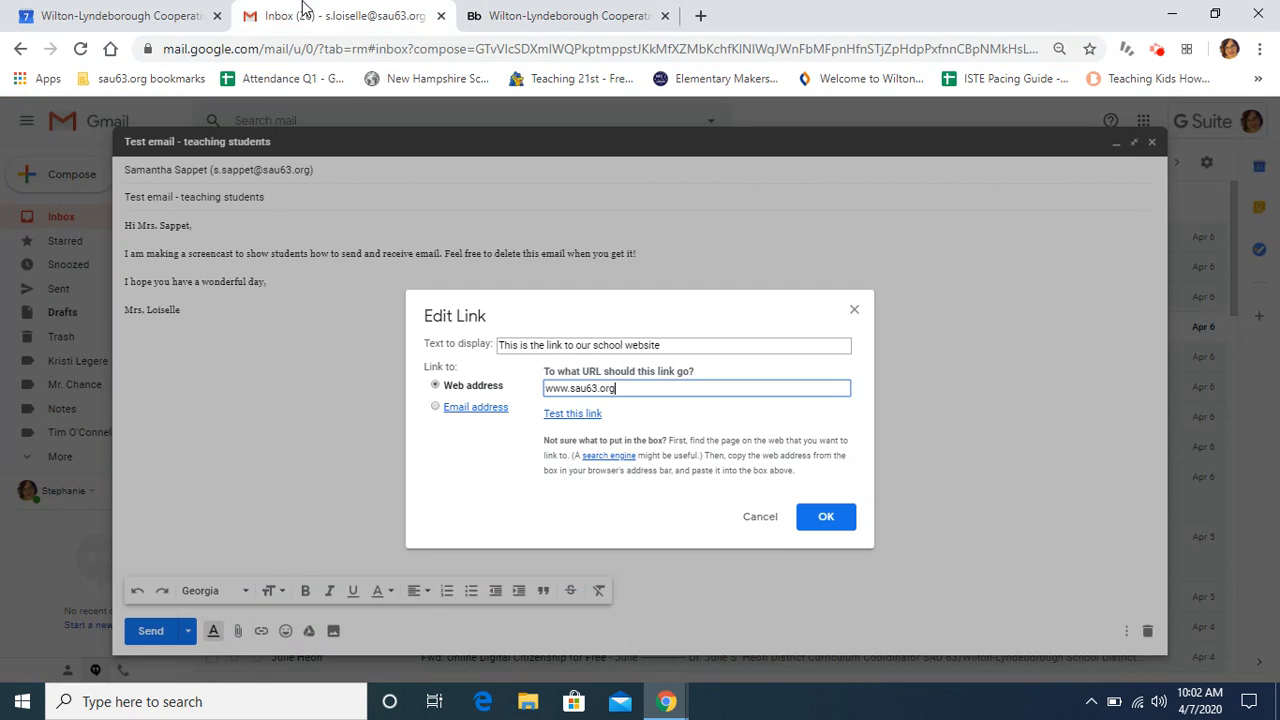
click(826, 517)
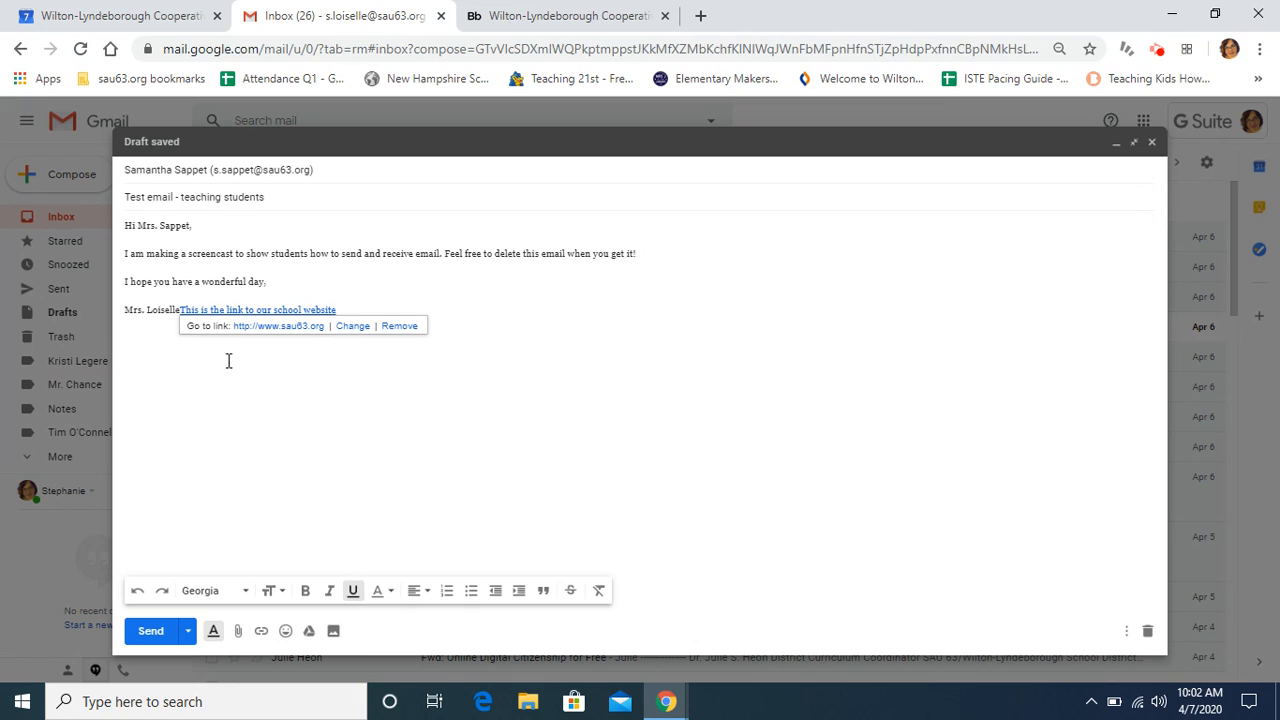
Remove the school website link and delete its text after the sender's name.
click(400, 326)
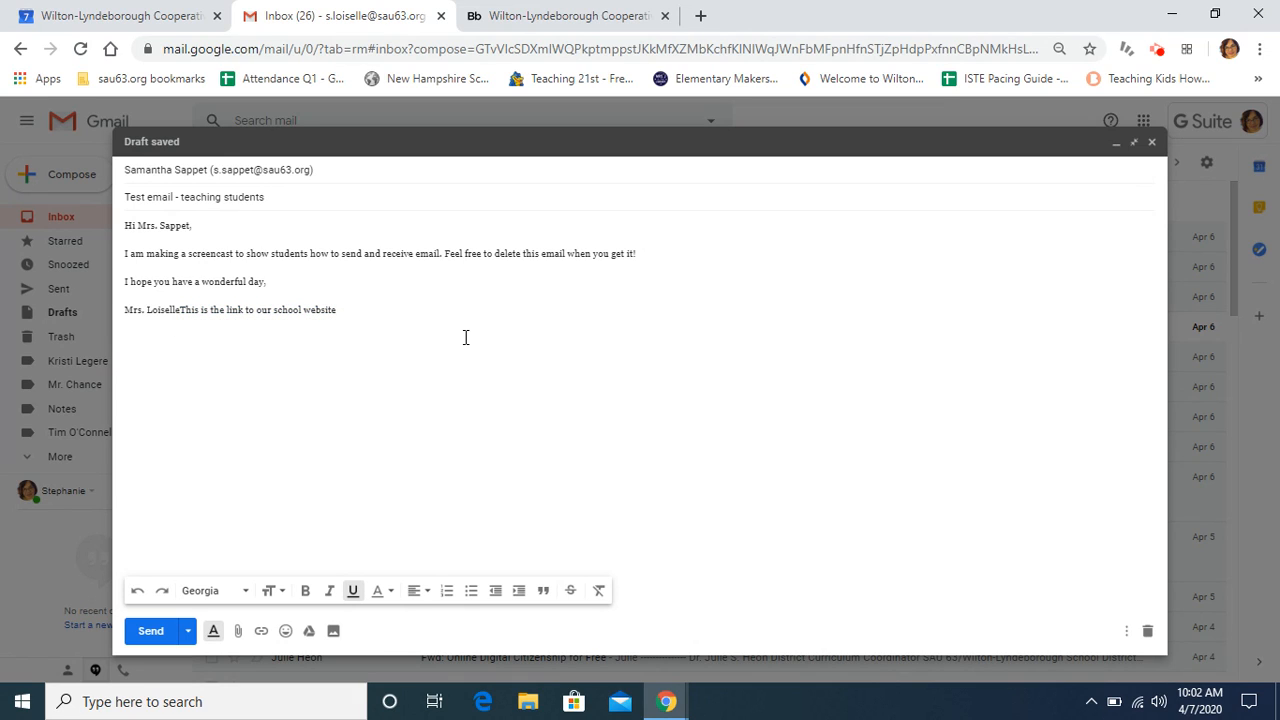
key(BackSpace)
key(BackSpace)
key(BackSpace)
key(BackSpace)
key(BackSpace)
key(BackSpace)
key(BackSpace)
key(BackSpace)
key(BackSpace)
key(BackSpace)
key(BackSpace)
key(BackSpace)
key(BackSpace)
key(BackSpace)
key(BackSpace)
key(BackSpace)
key(BackSpace)
key(BackSpace)
key(BackSpace)
key(BackSpace)
key(BackSpace)
key(BackSpace)
key(BackSpace)
key(BackSpace)
key(BackSpace)
key(BackSpace)
key(BackSpace)
key(BackSpace)
key(BackSpace)
key(BackSpace)
key(BackSpace)
key(BackSpace)
key(BackSpace)
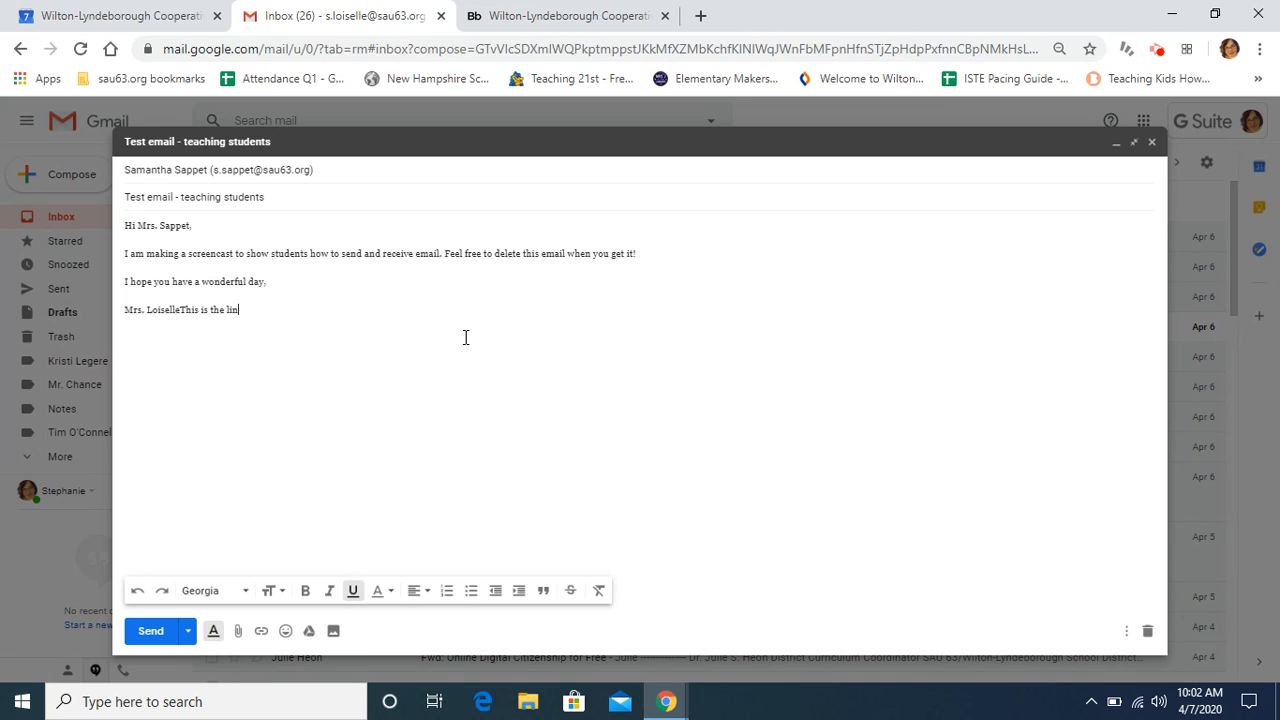
key(BackSpace)
key(BackSpace)
key(BackSpace)
key(BackSpace)
key(BackSpace)
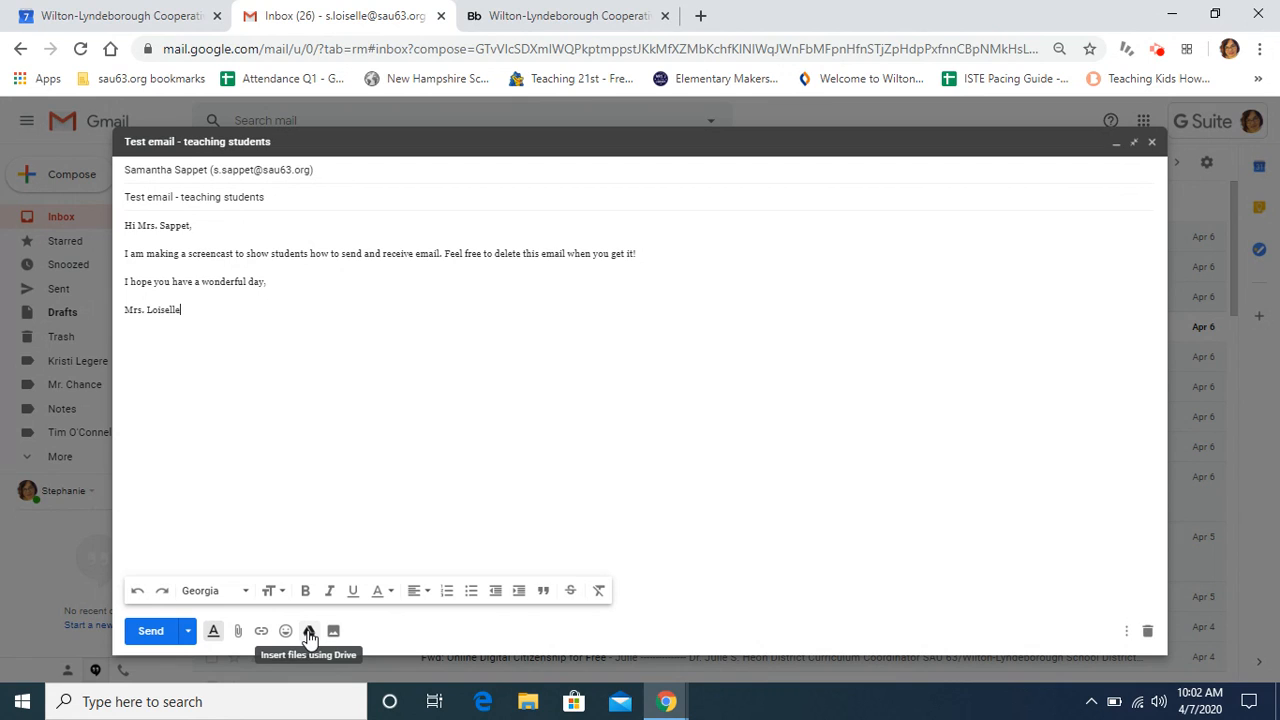
Look through the Drive folders and files available to insert into the email, and close the picker without choosing any.
key(Return)
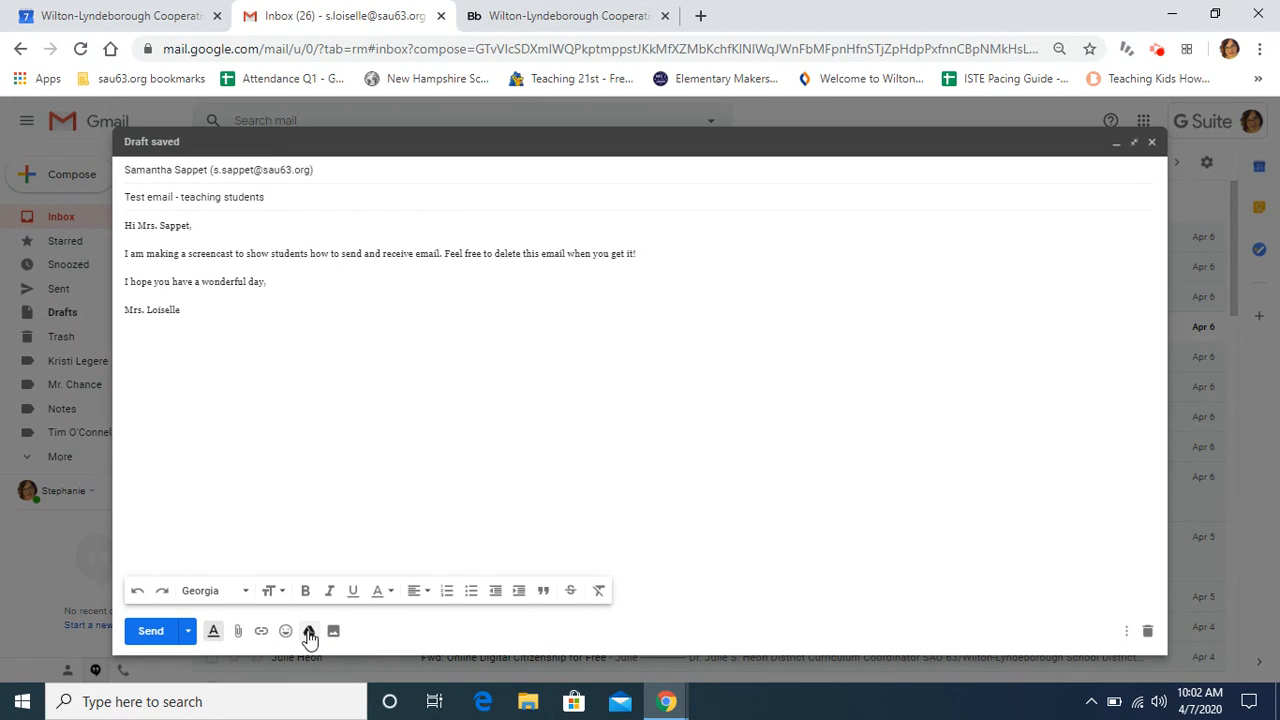
click(309, 633)
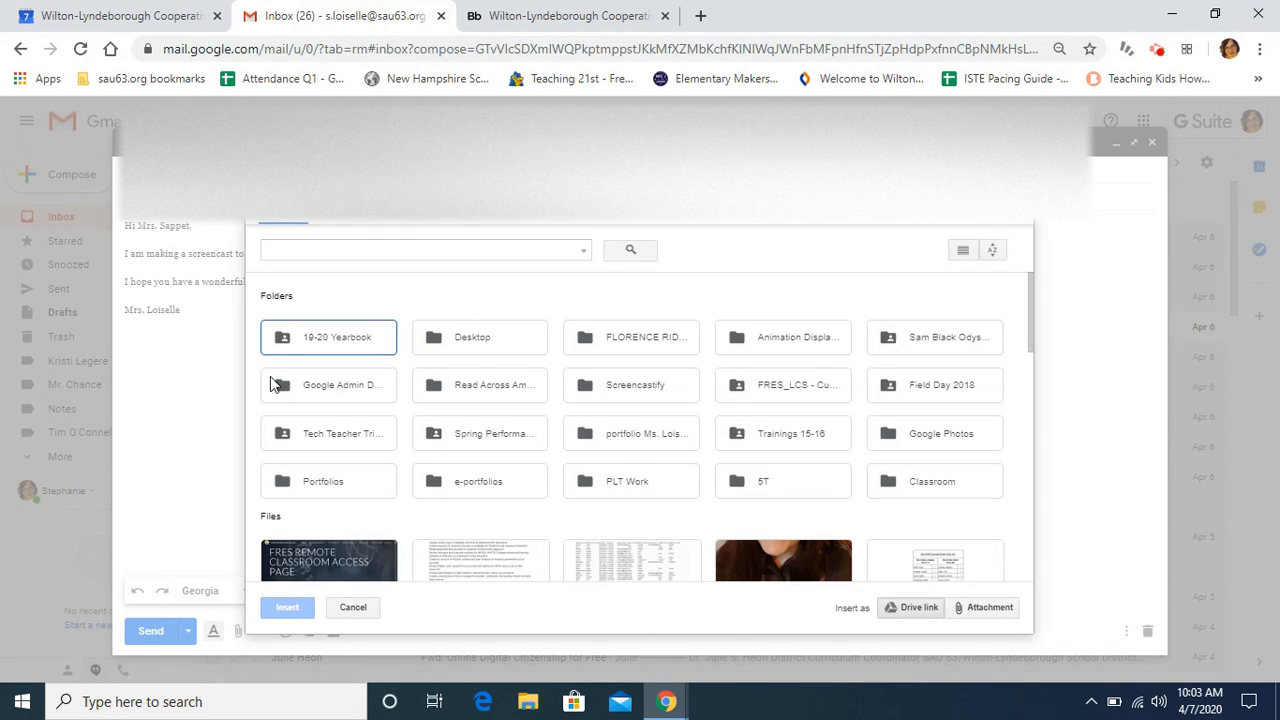
drag(1028, 323, 1049, 374)
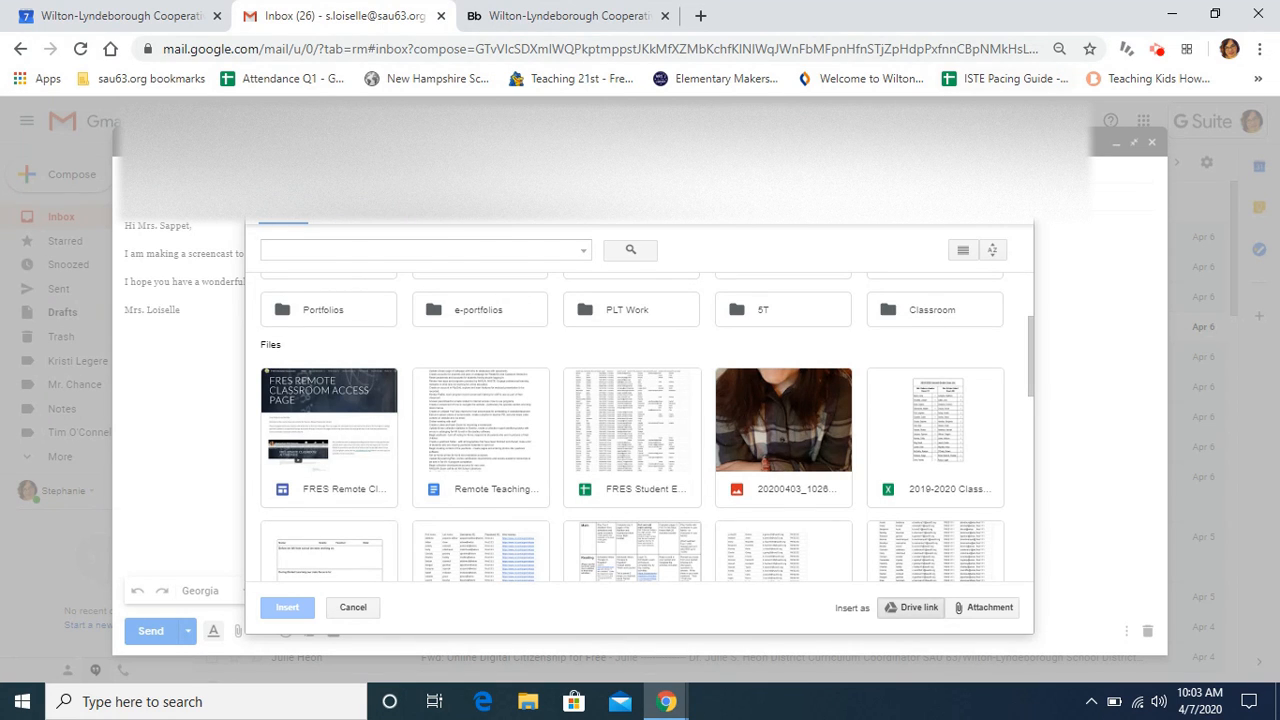
click(1013, 168)
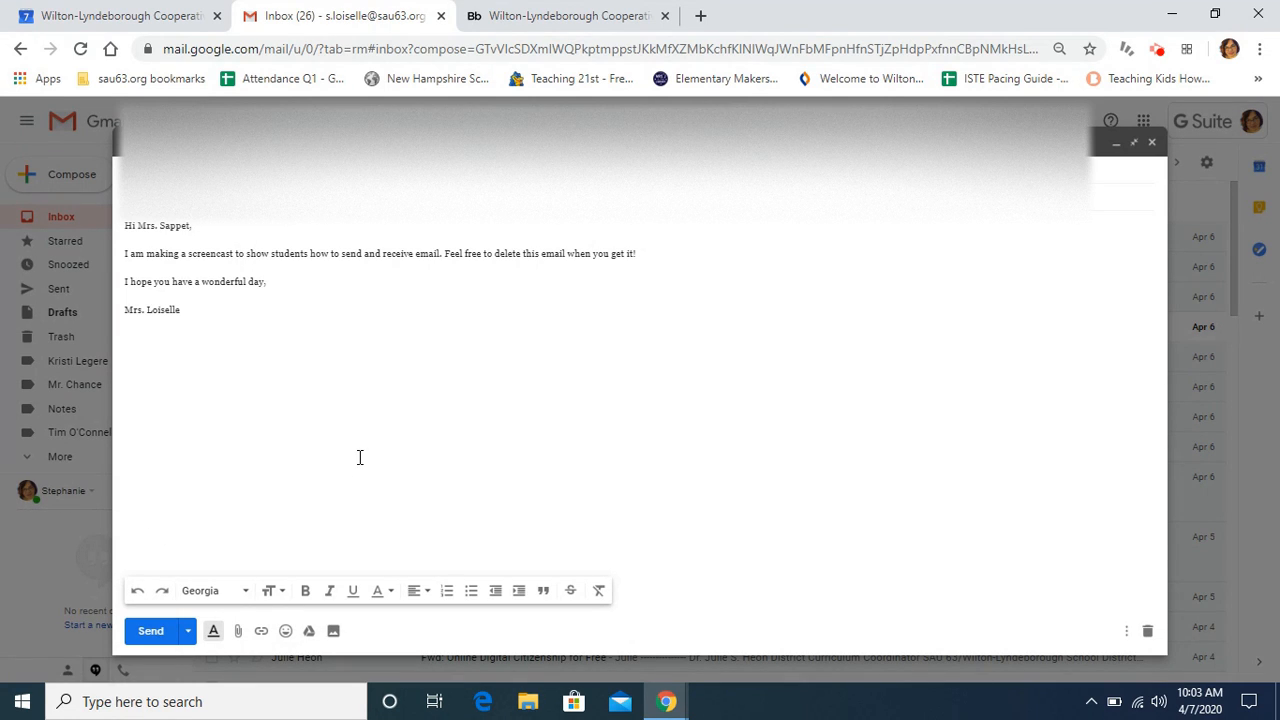
Send the test email, check the list of sent mail, and return to the inbox.
click(152, 632)
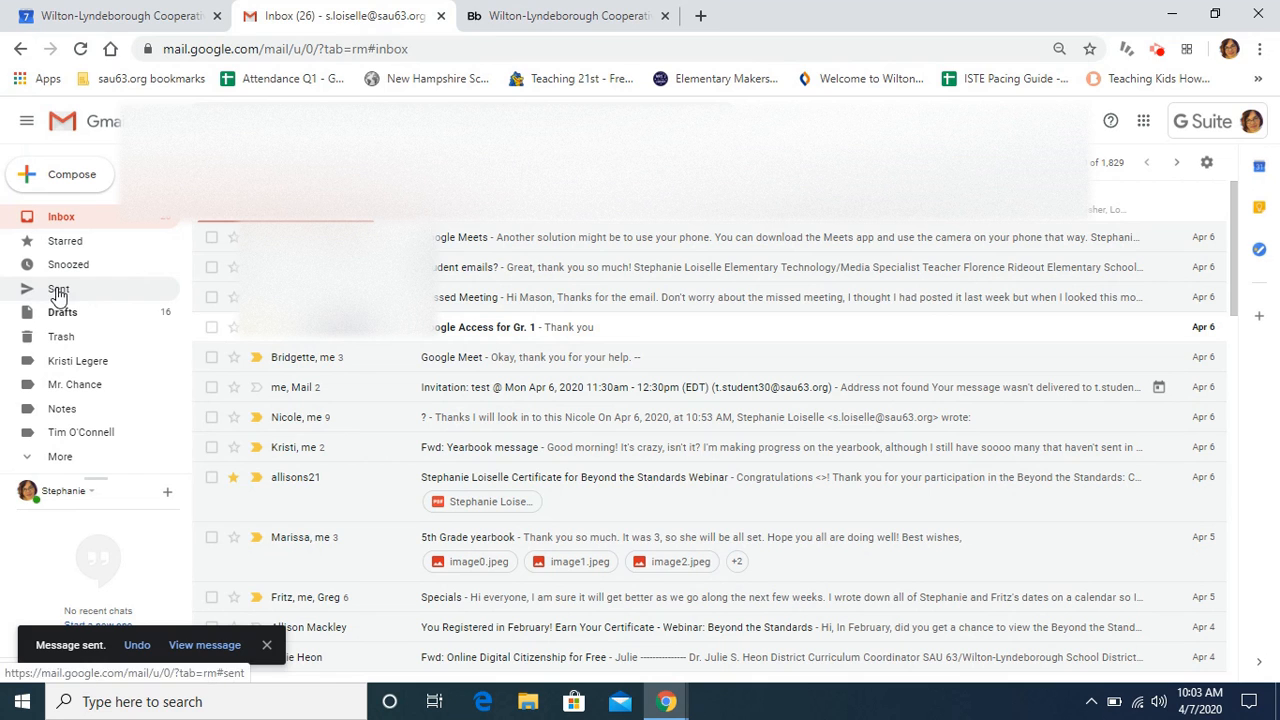
click(58, 293)
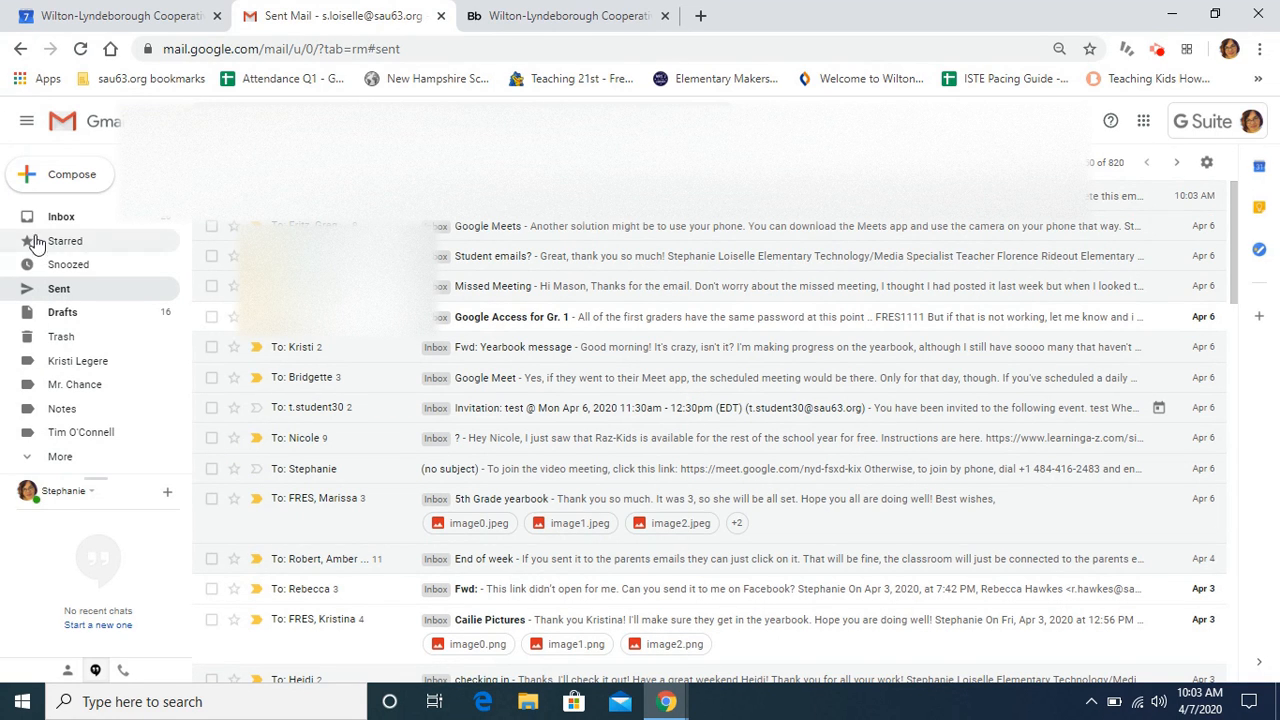
click(64, 217)
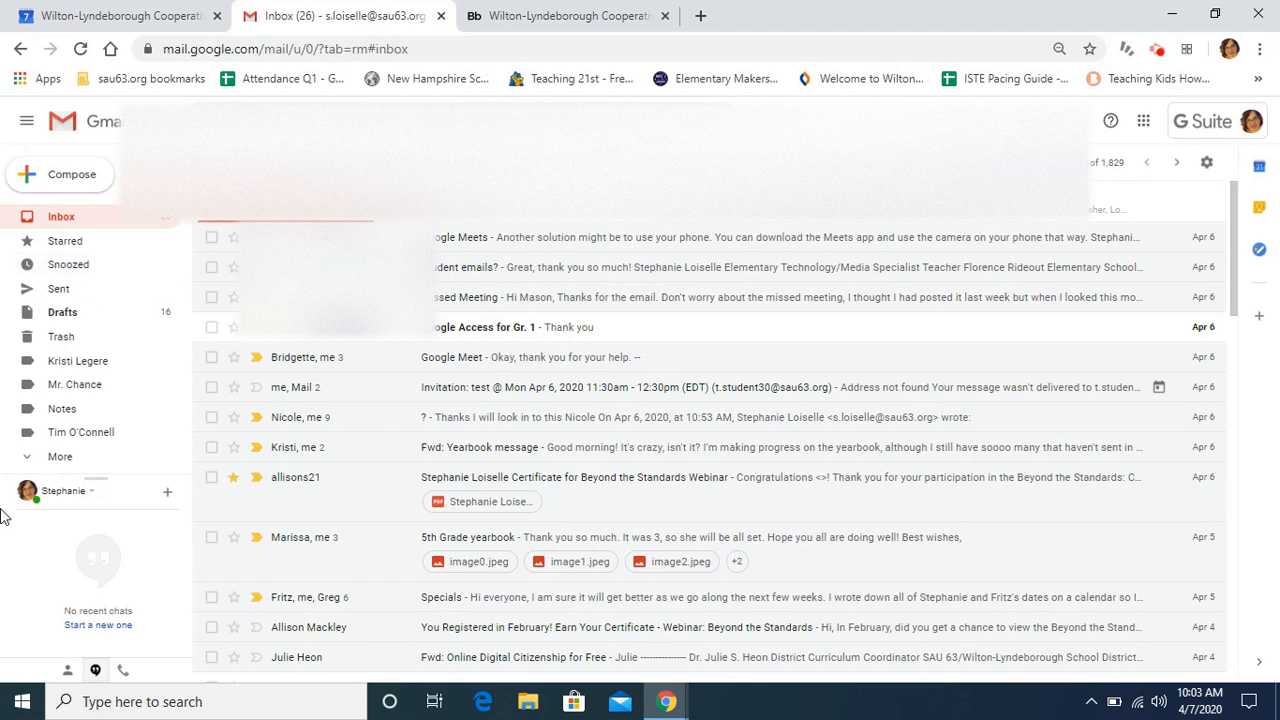
Open the newly received "Test" email and write the reply "Thank you for your email!", signed with the sender's first name.
click(72, 221)
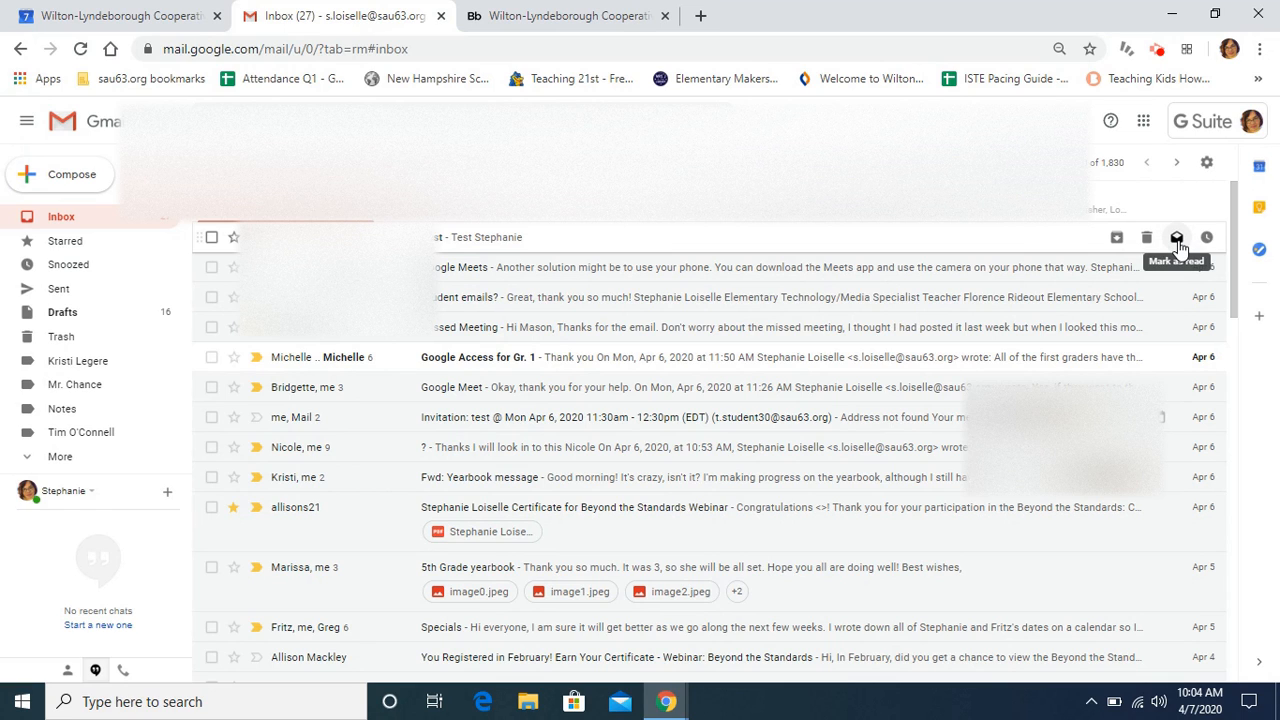
click(530, 247)
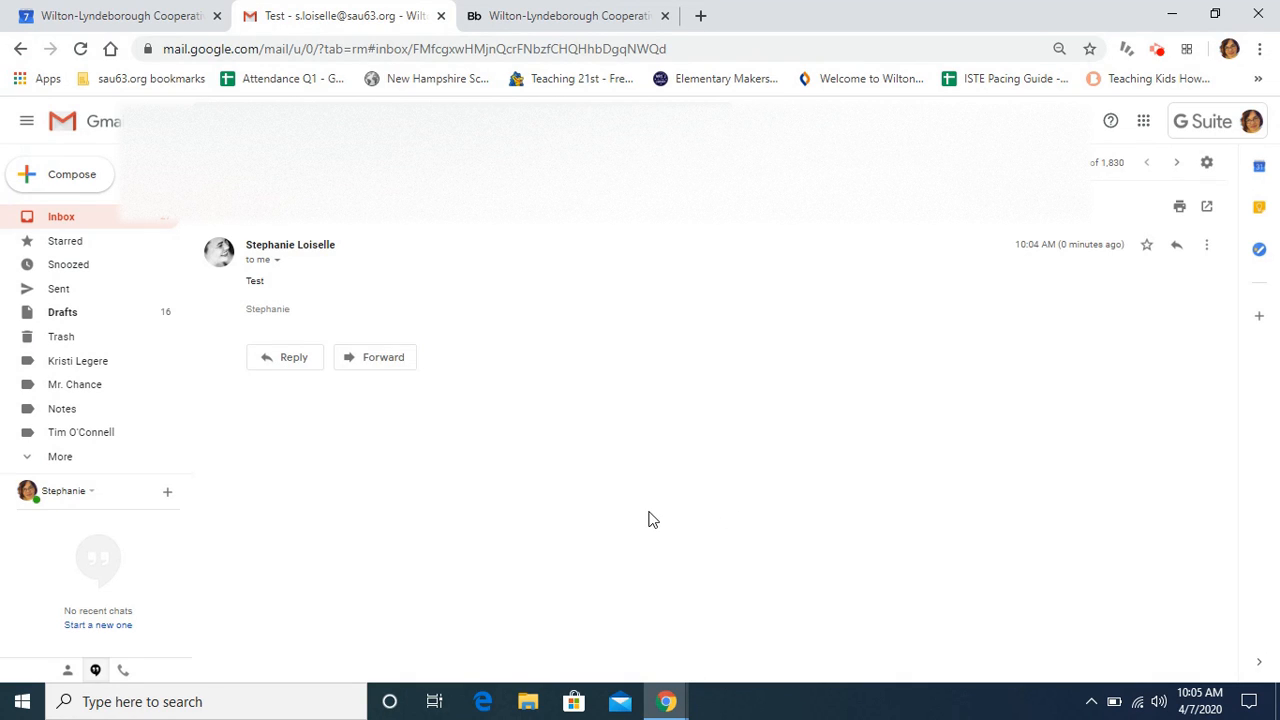
click(294, 360)
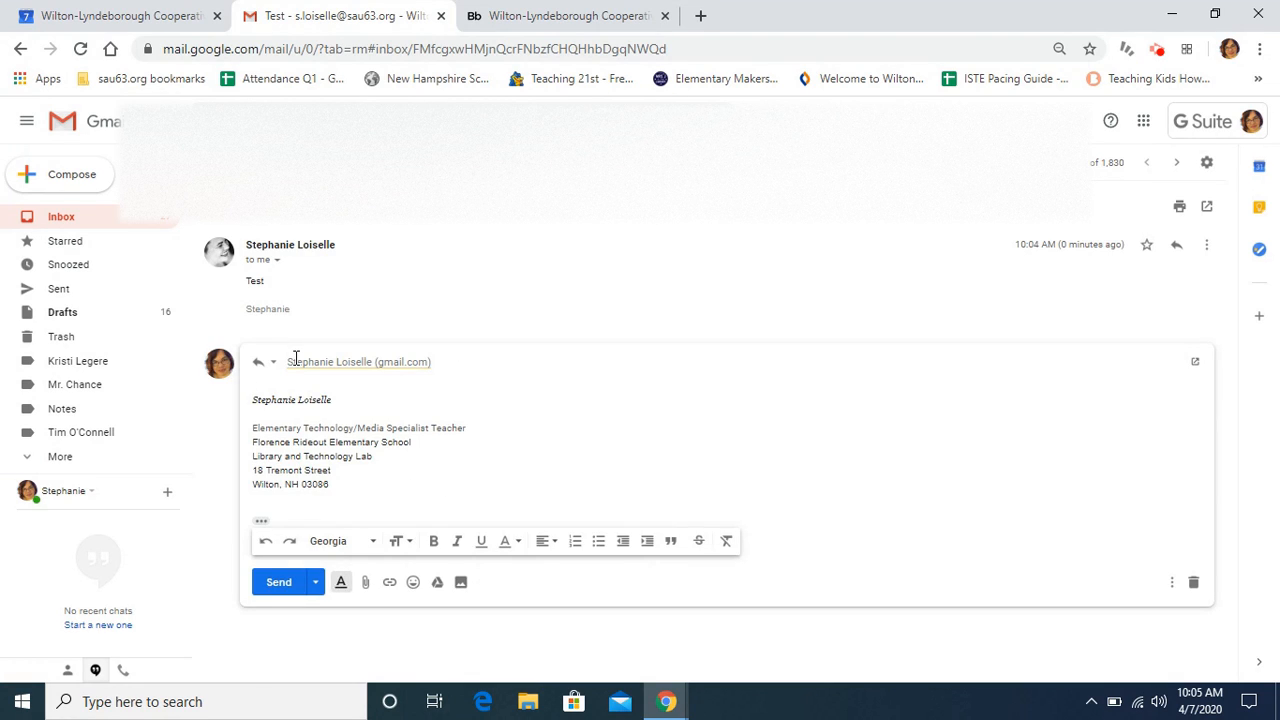
mouse_move(296, 358)
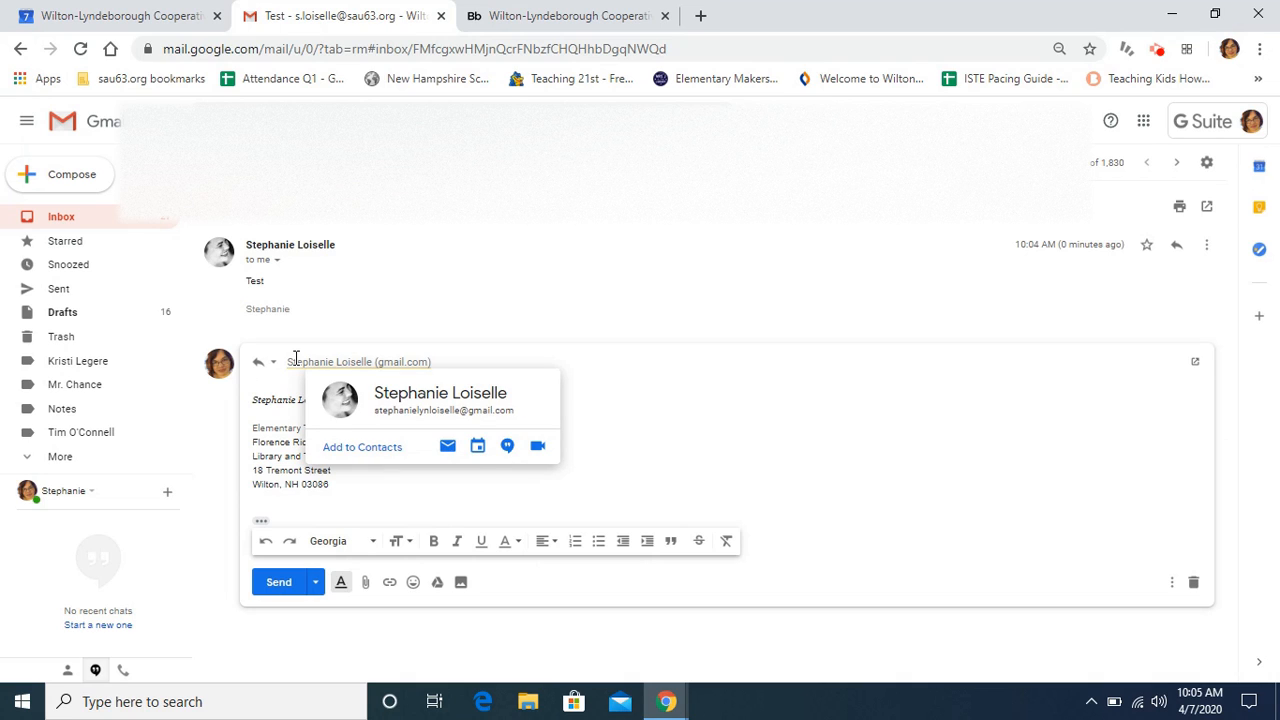
text(Thank)
key(ctrl+i)
click(302, 385)
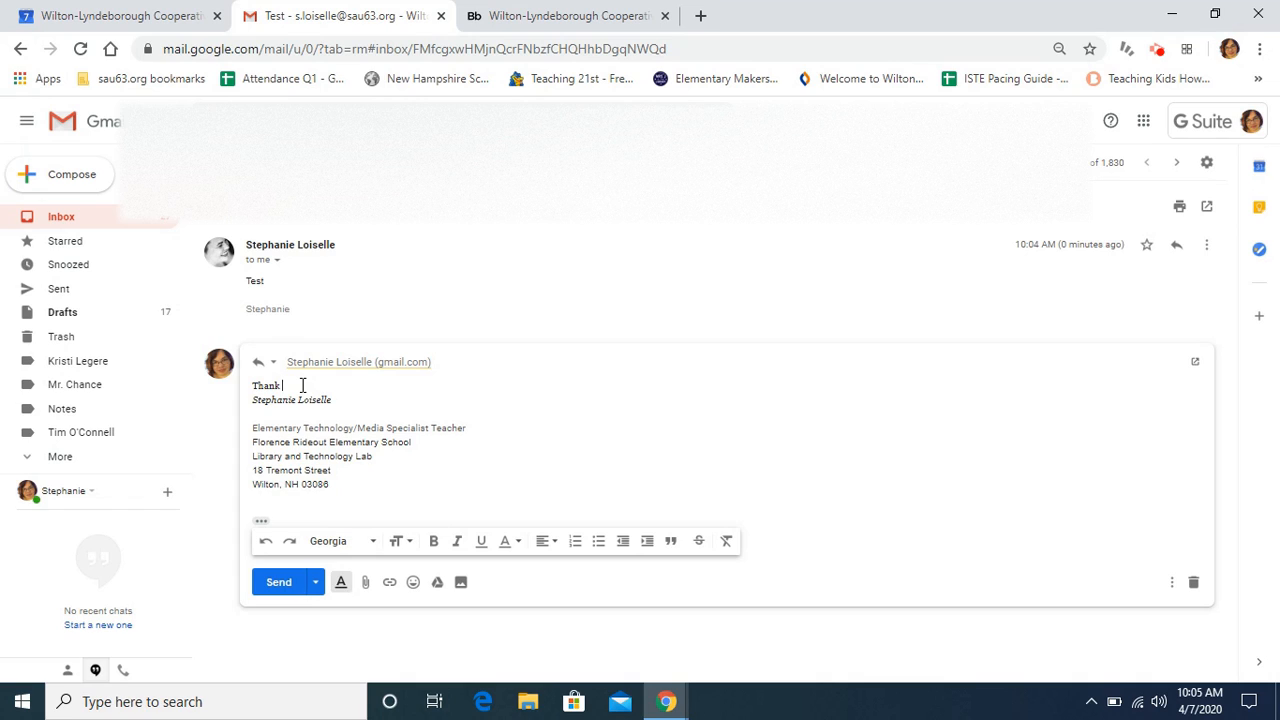
text(you for your email!)
key(Return)
key(Return)
text(Stephanie)
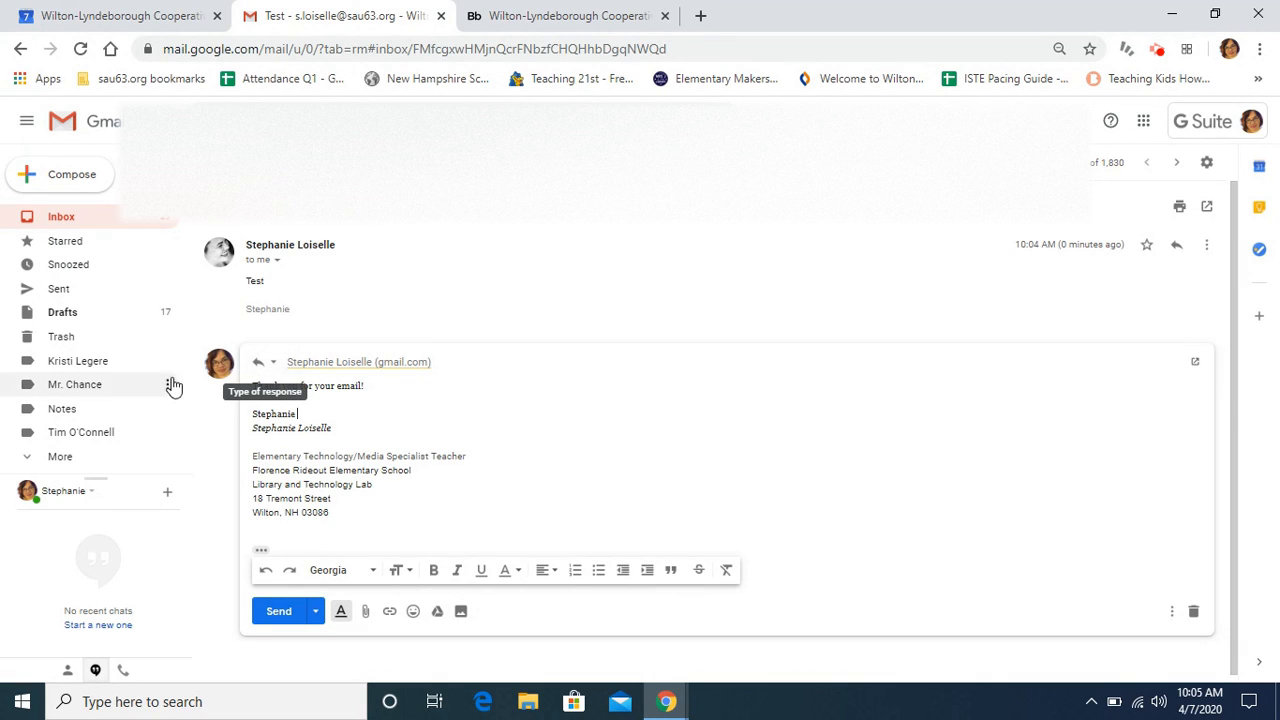
View the available response types for the reply and close the list without changing the type.
click(275, 369)
click(275, 369)
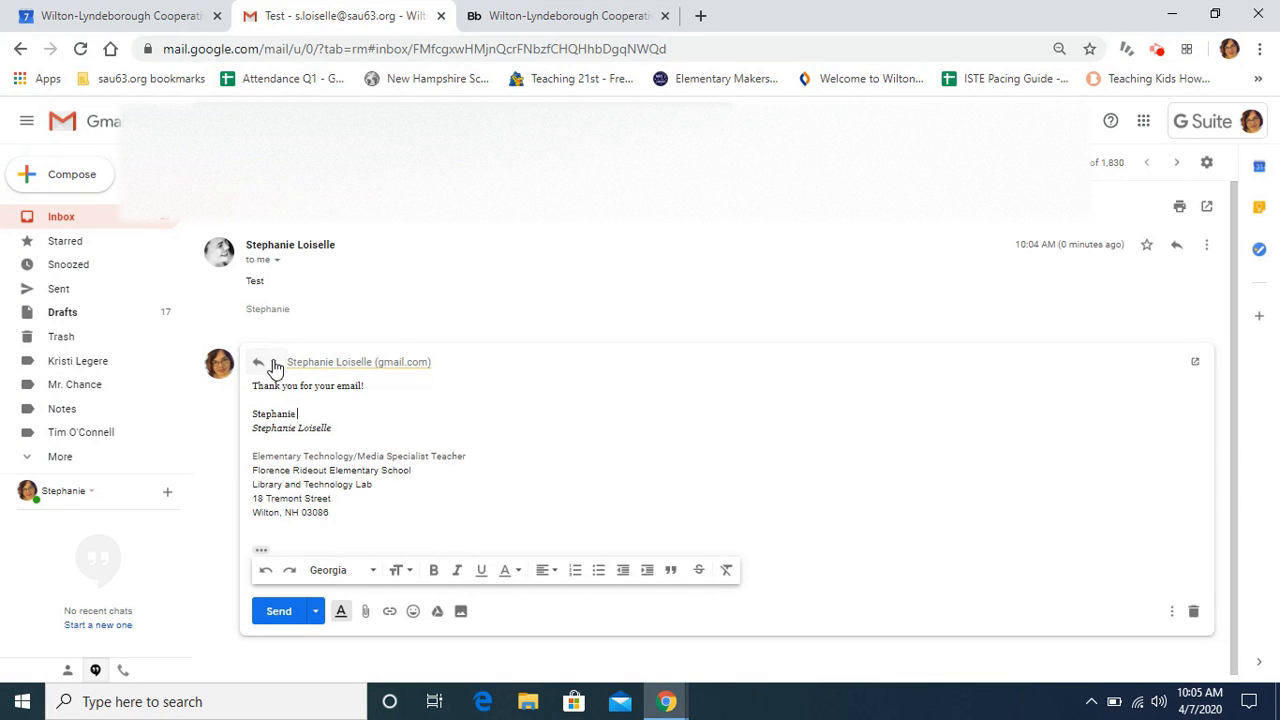
click(277, 366)
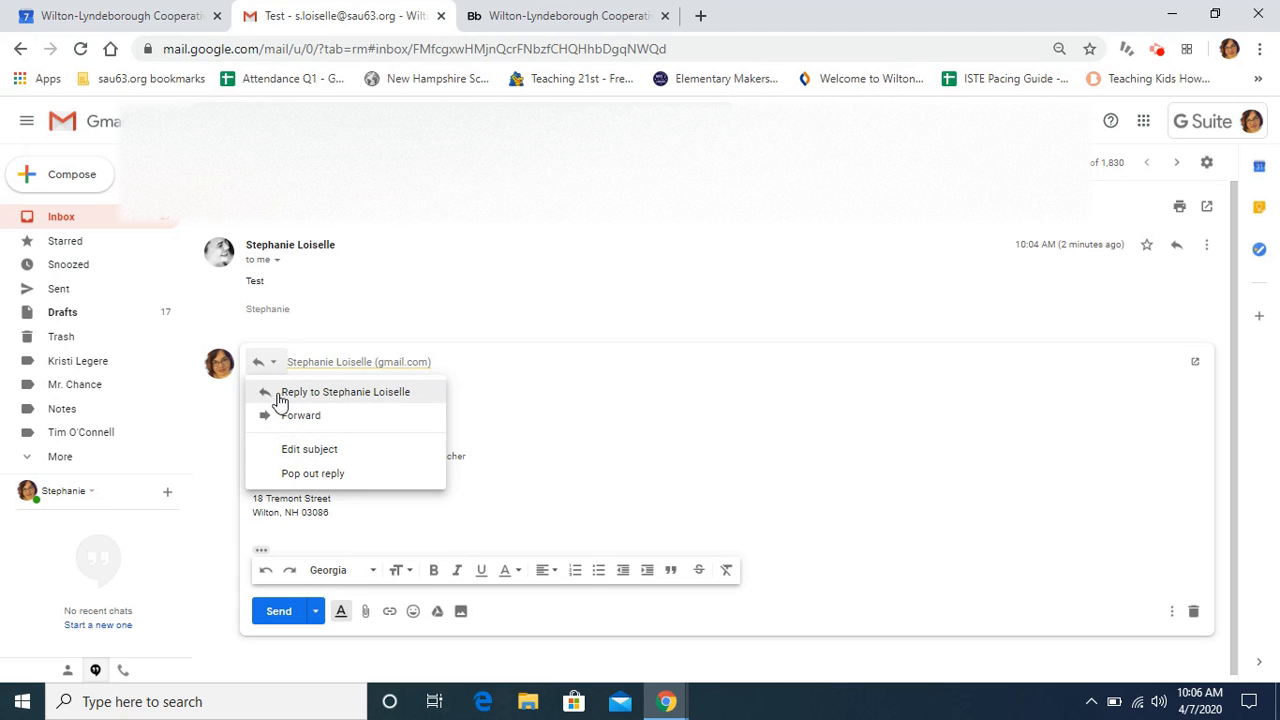
click(644, 385)
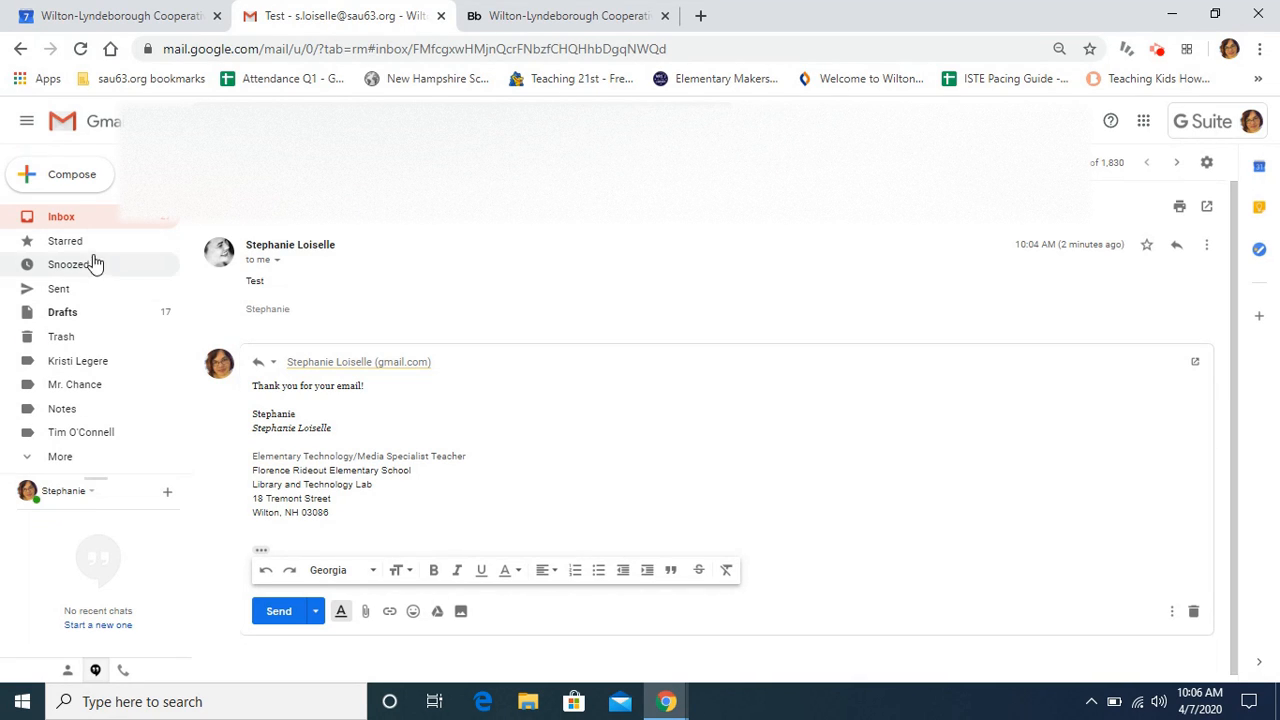
Read the response to "Test email - teaching students" from the inbox, and go back to the message list.
click(61, 217)
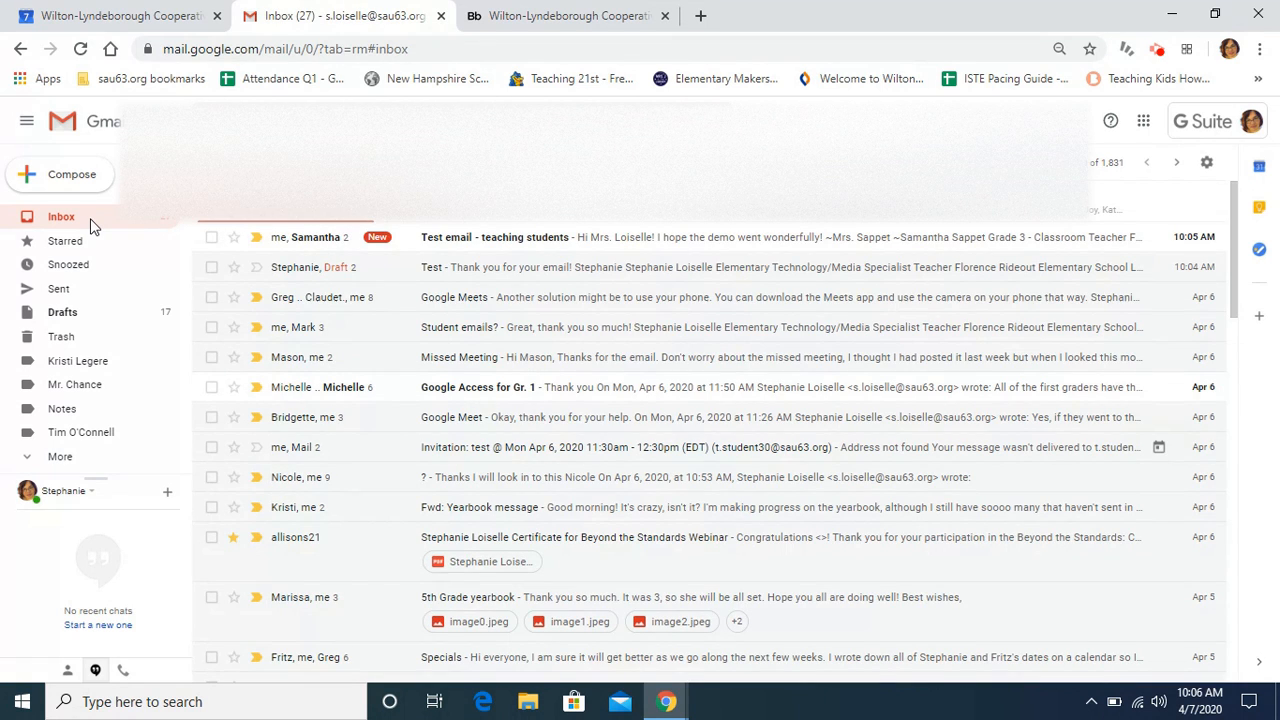
click(341, 252)
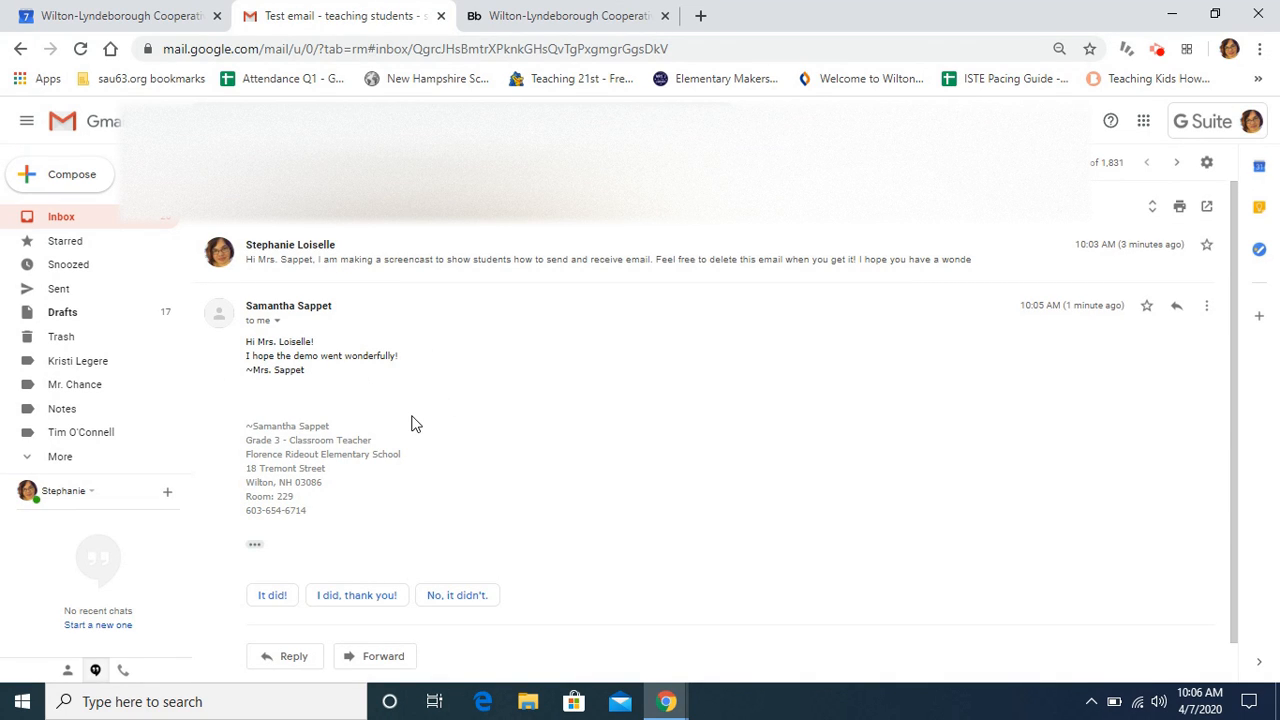
click(67, 224)
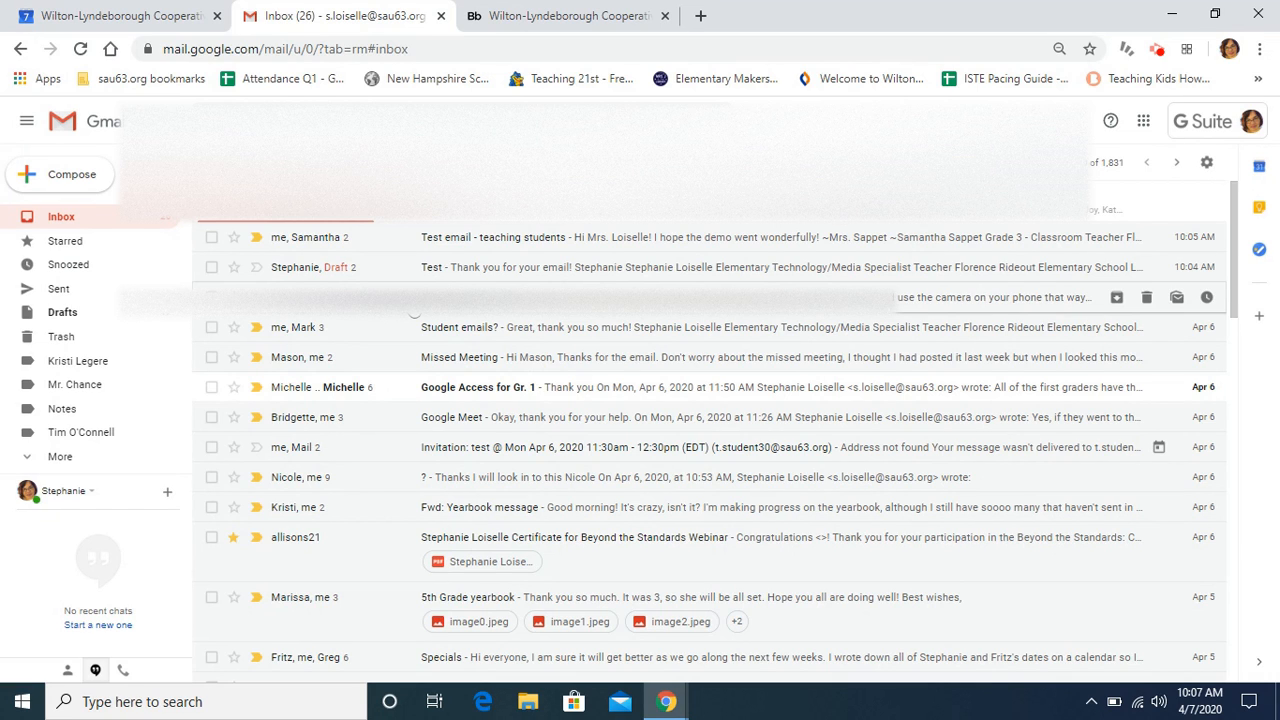
Open the "Google Meets" conversation, view the options for its latest message, and expand the collapsed messages.
click(413, 305)
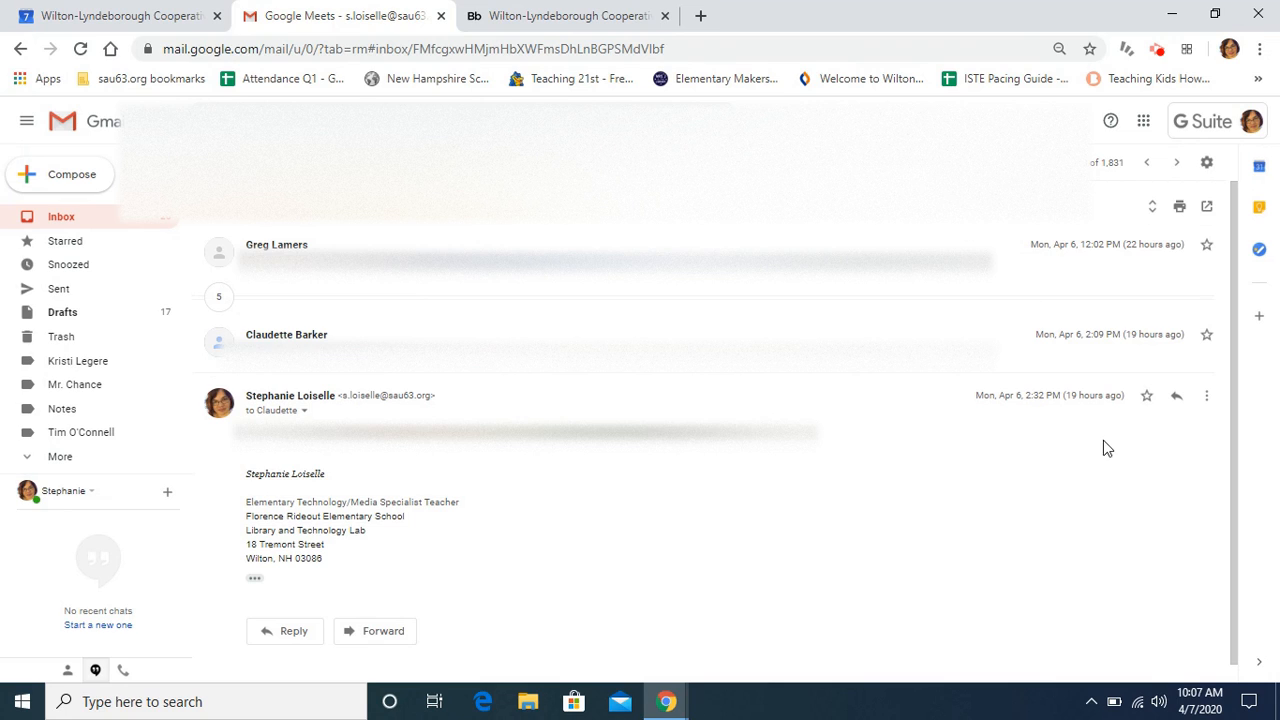
click(1203, 400)
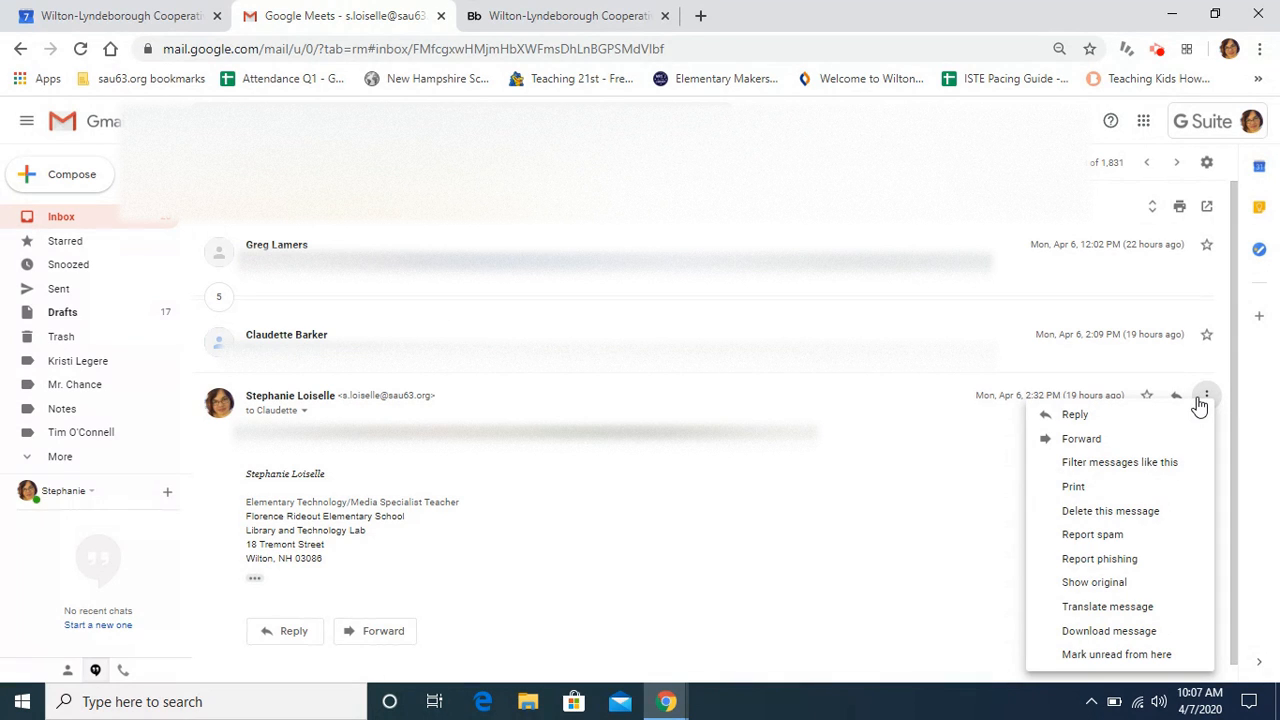
click(1151, 289)
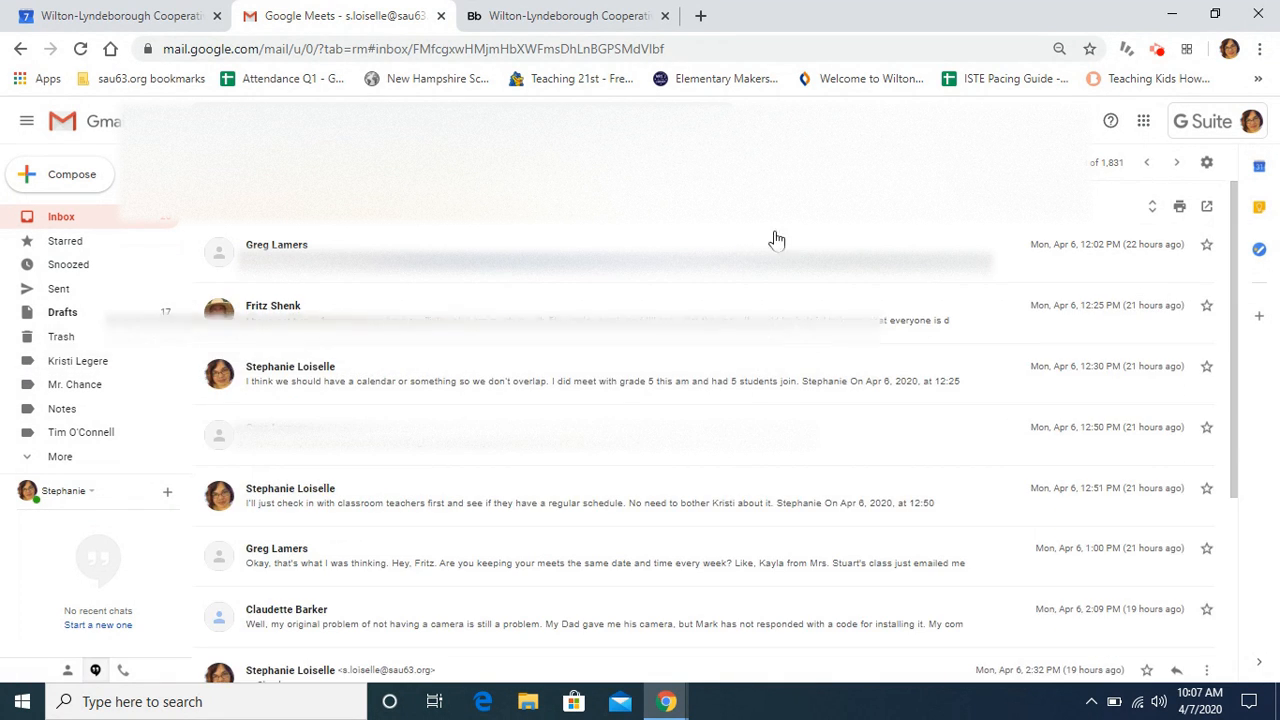
Start a reply to all recipients of the first message in the "Google Meets" conversation, and return to the inbox without sending it.
click(1077, 274)
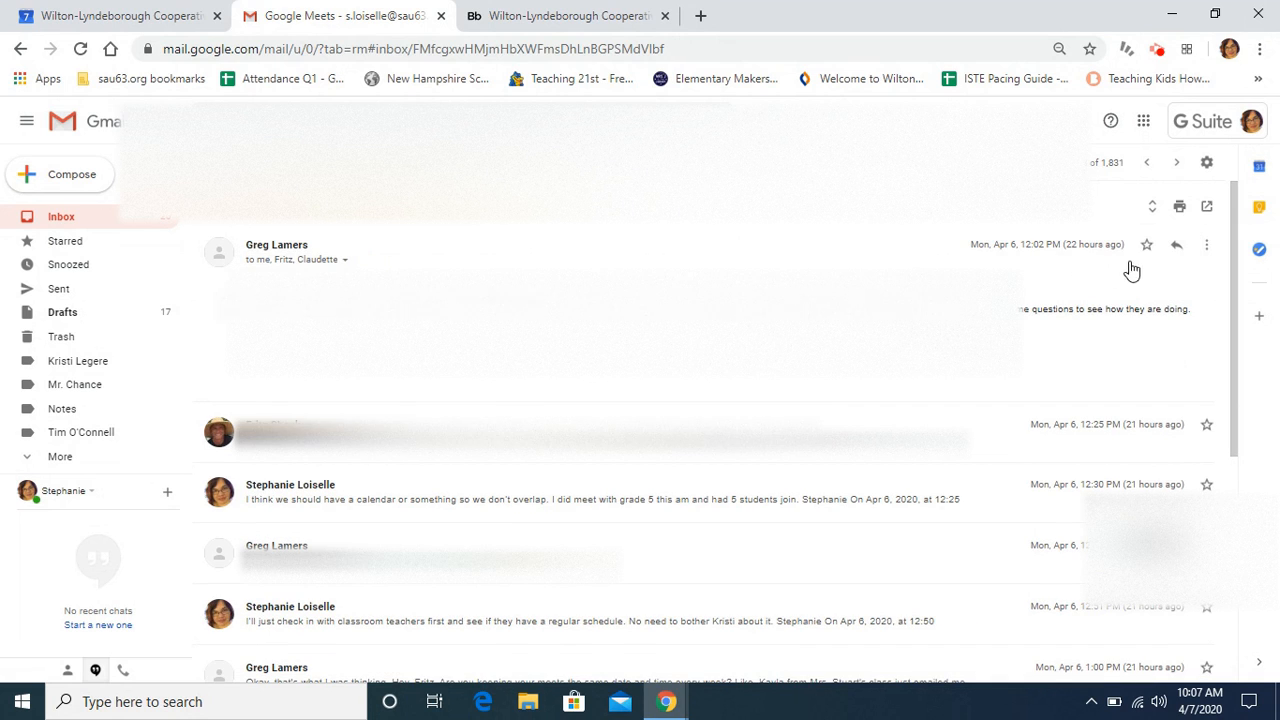
click(1206, 247)
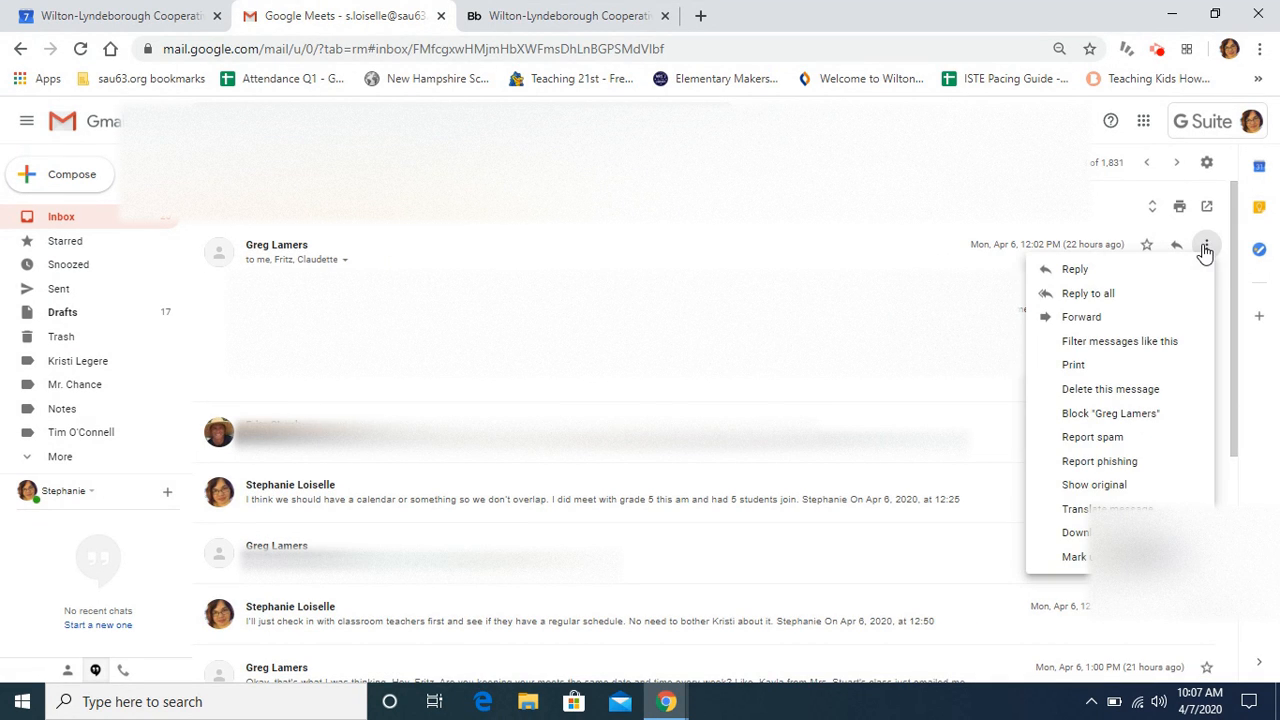
click(1100, 292)
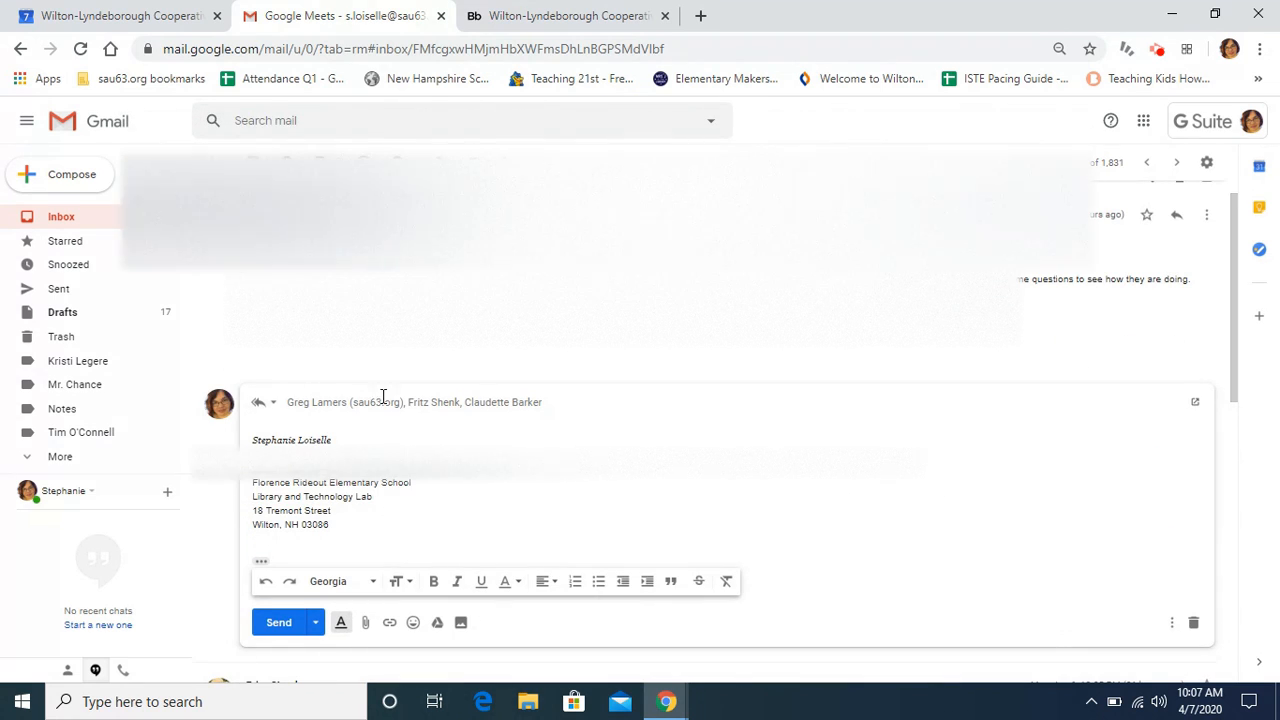
mouse_move(292, 401)
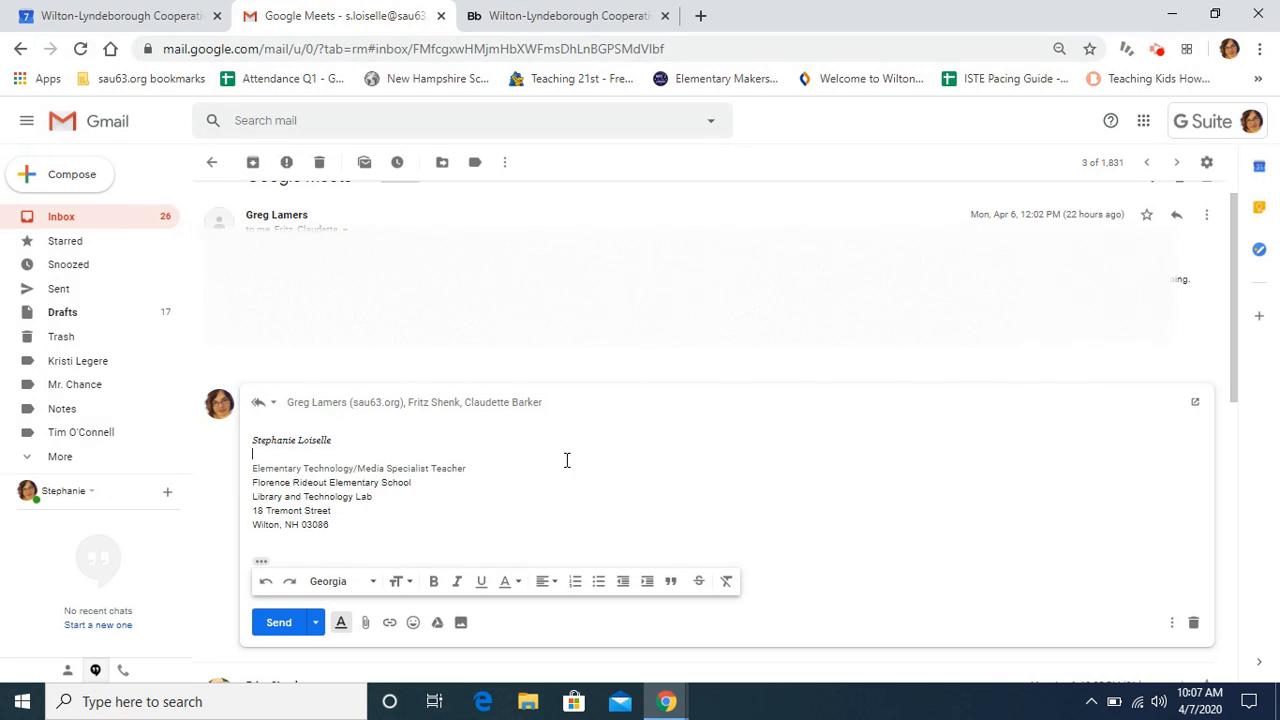
click(43, 216)
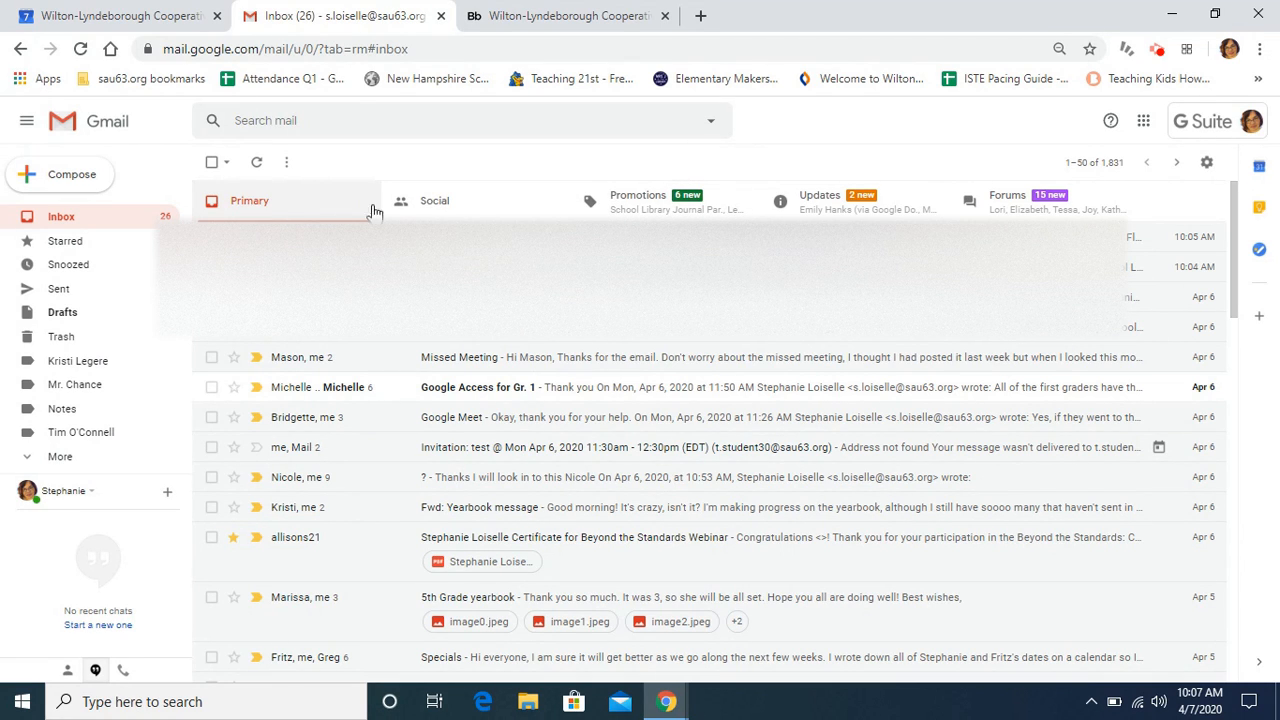
View the Social, Promotions, Updates and Forums inbox categories, and return to the Primary category.
click(442, 206)
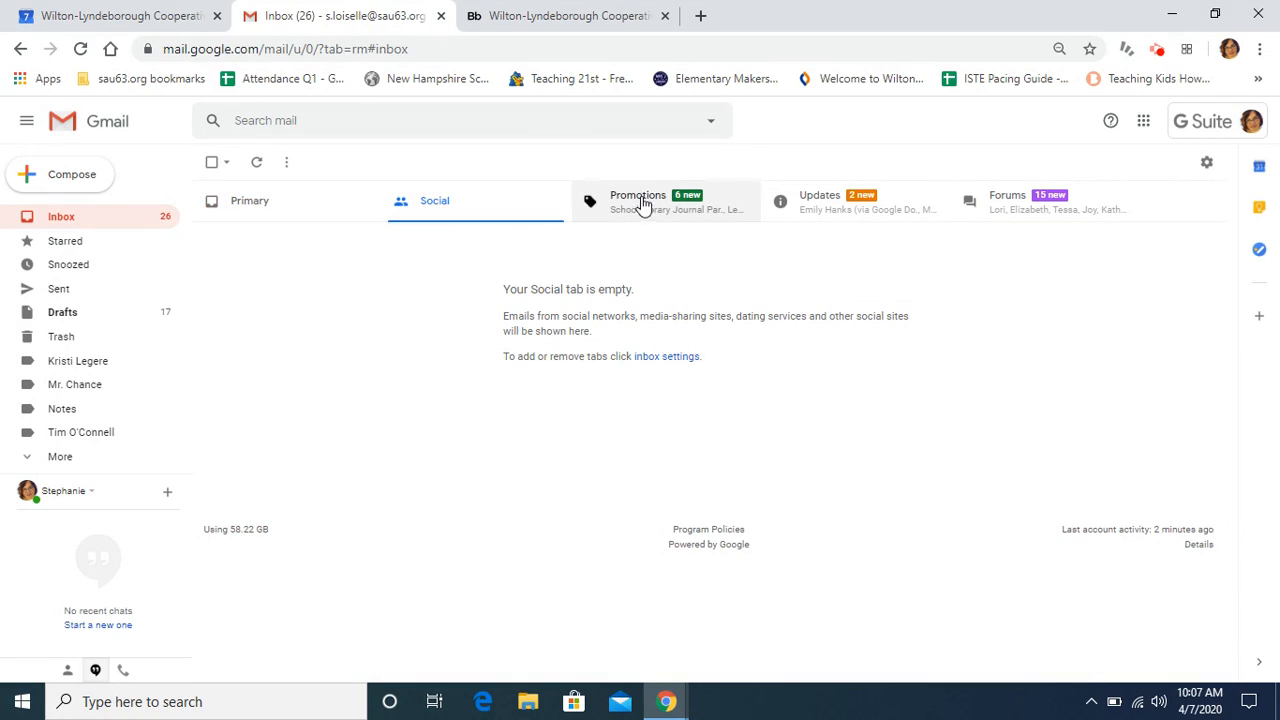
click(642, 205)
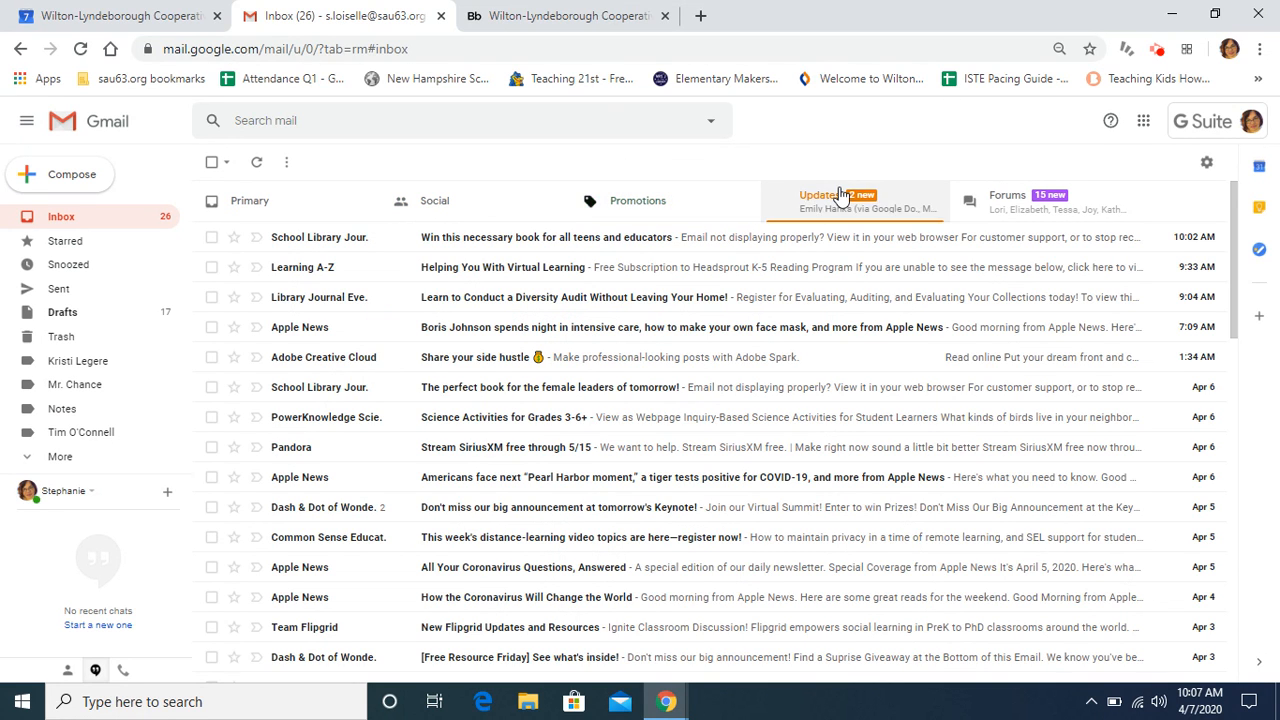
click(850, 196)
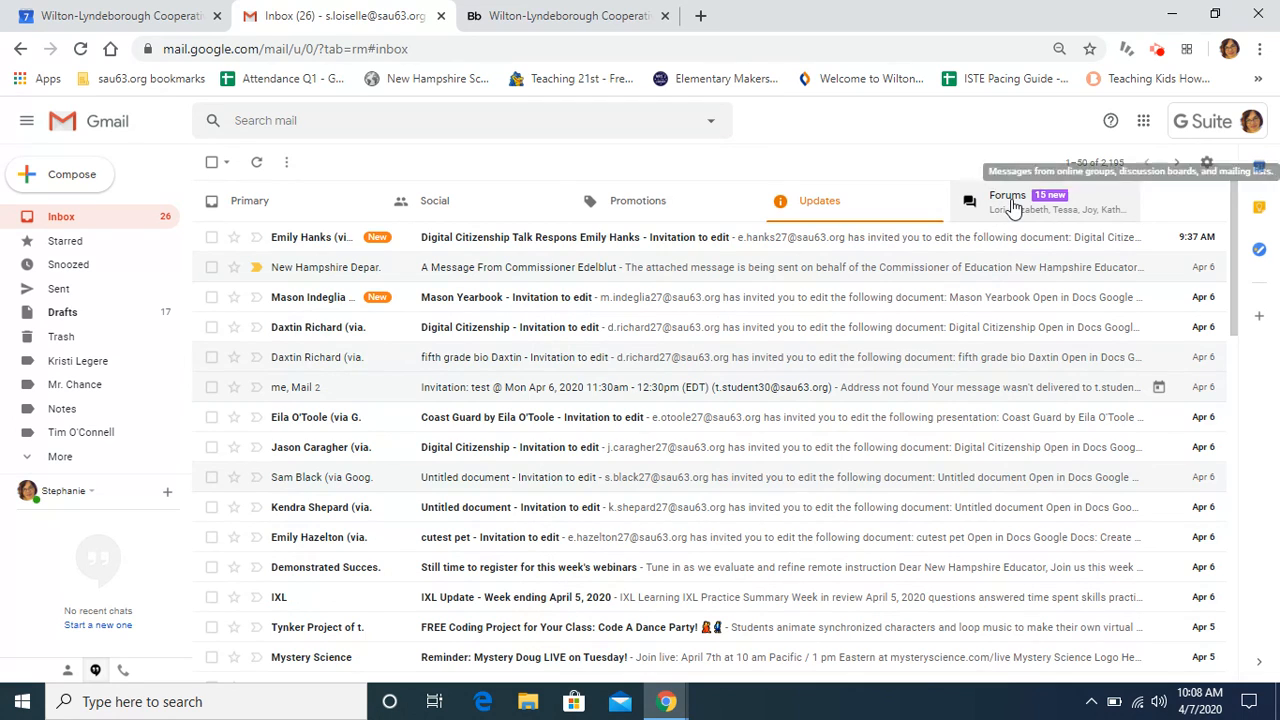
click(1012, 205)
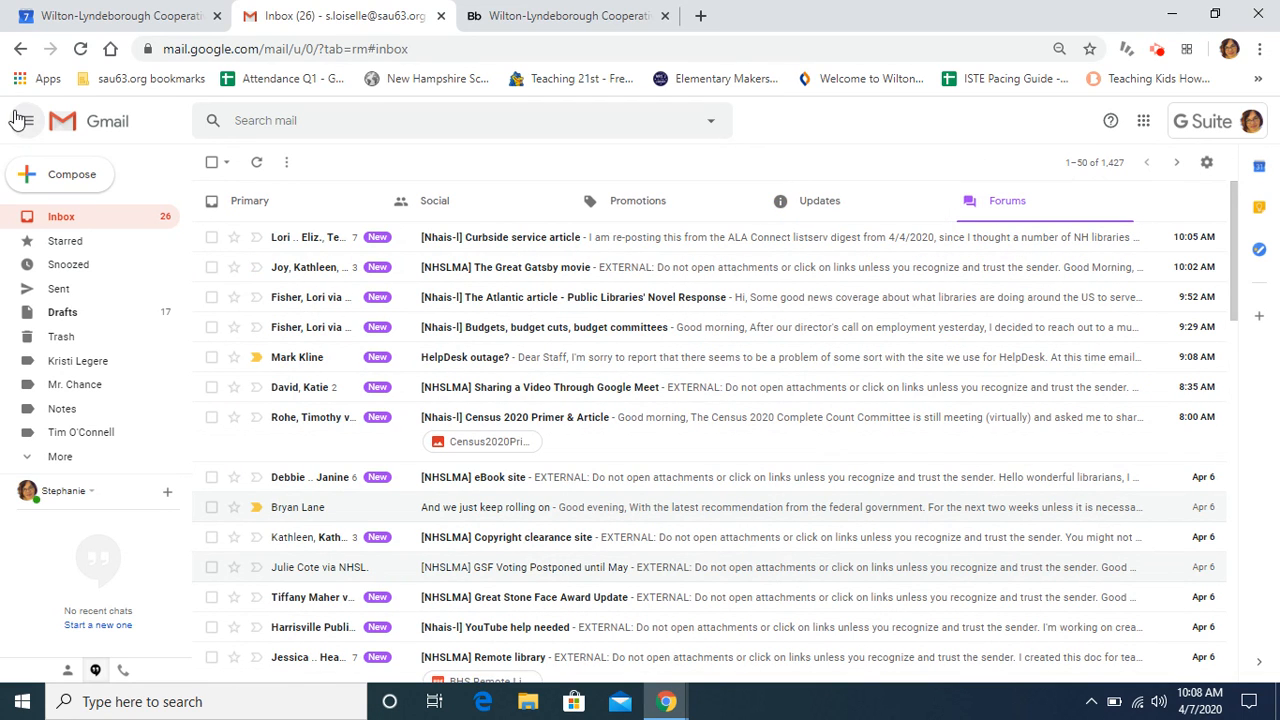
click(236, 208)
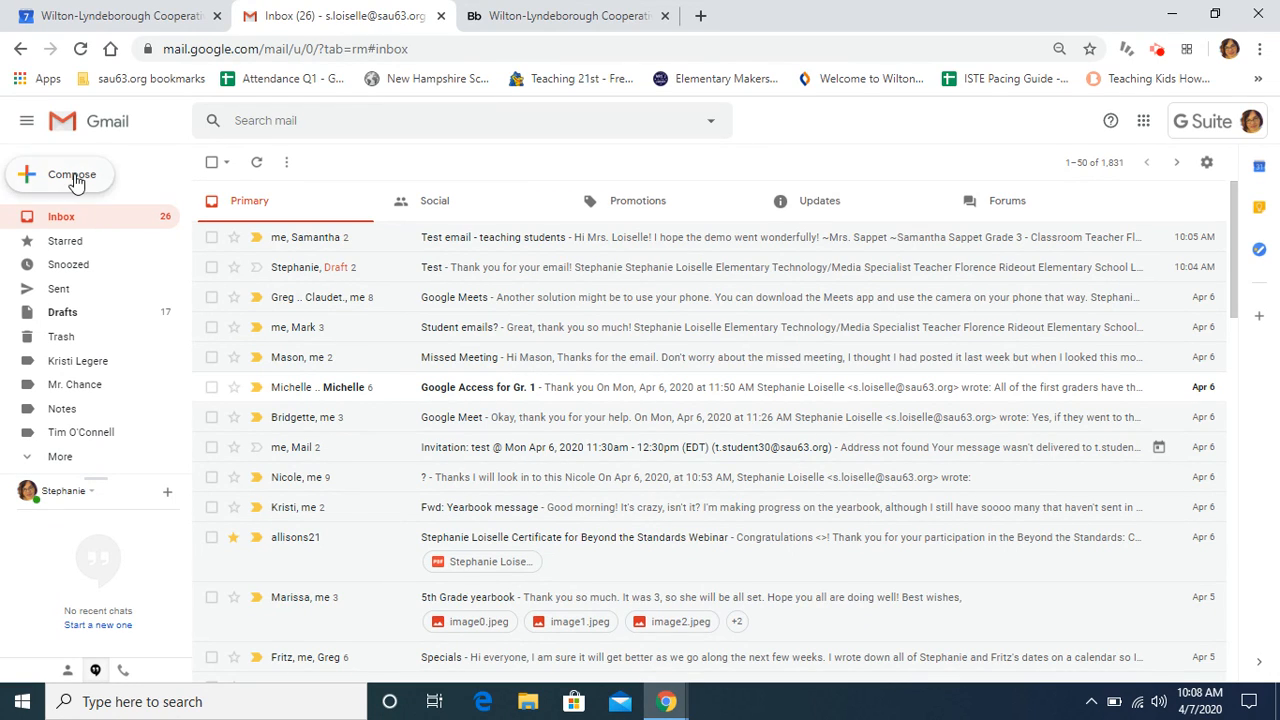
Compose a new message and address it to the teacher's own sau63.org account from the contact suggestions.
click(73, 177)
text(s)
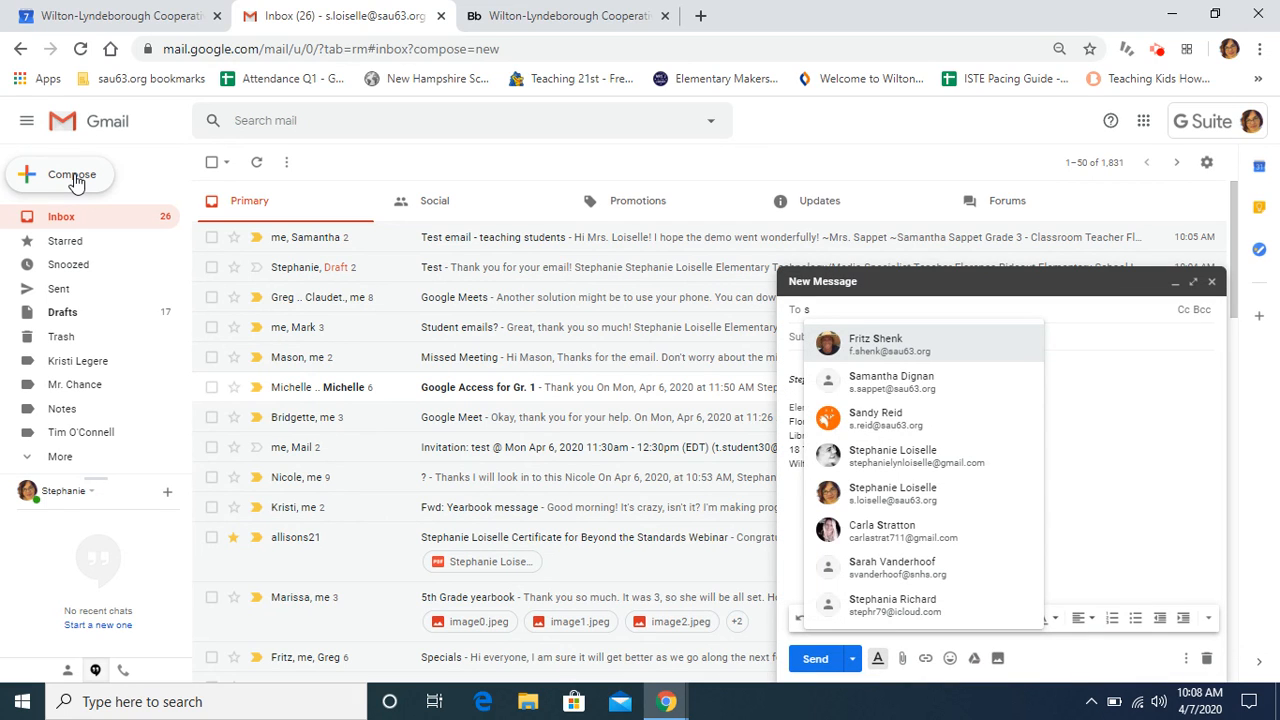
key(BackSpace)
text(ap)
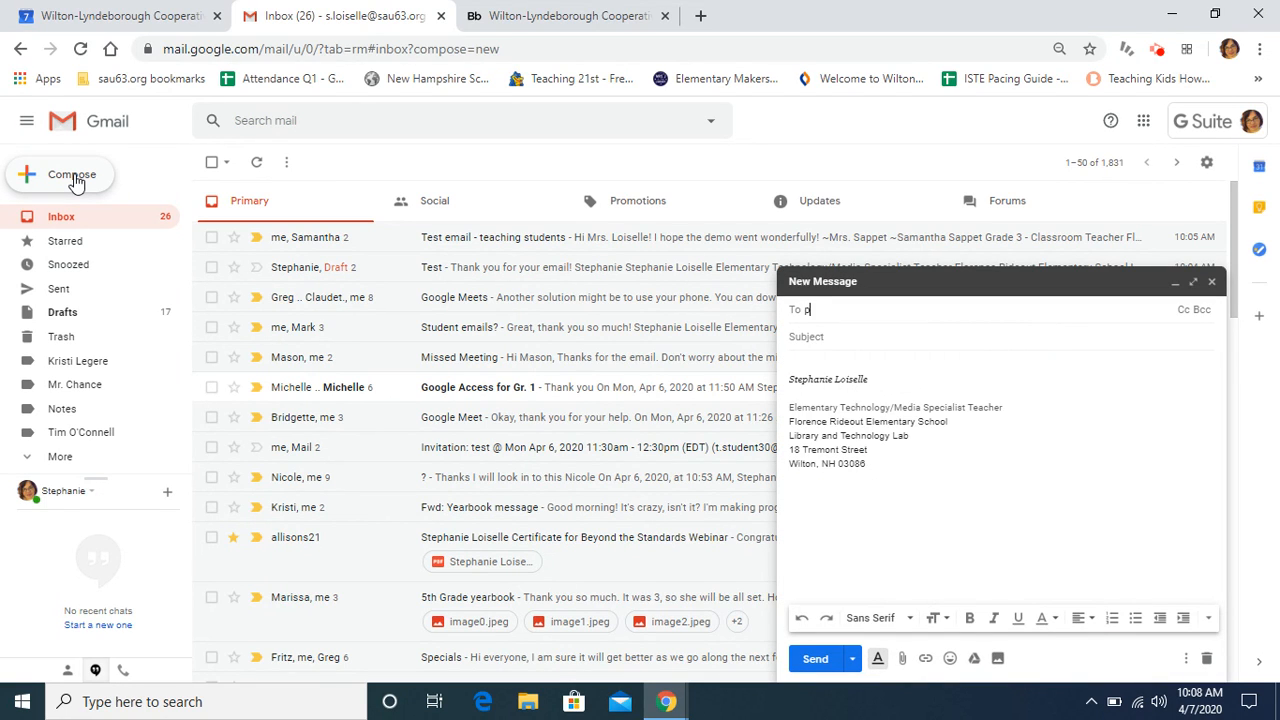
key(BackSpace)
key(BackSpace)
text(loisell)
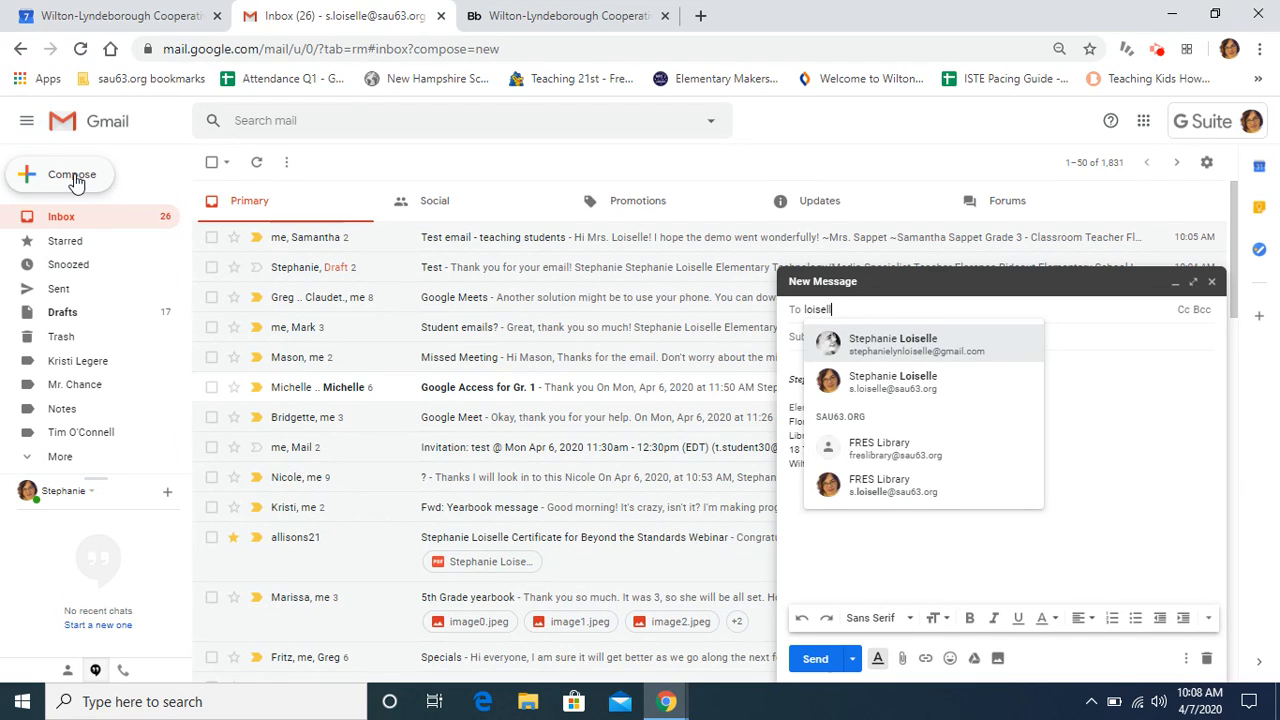
text(e)
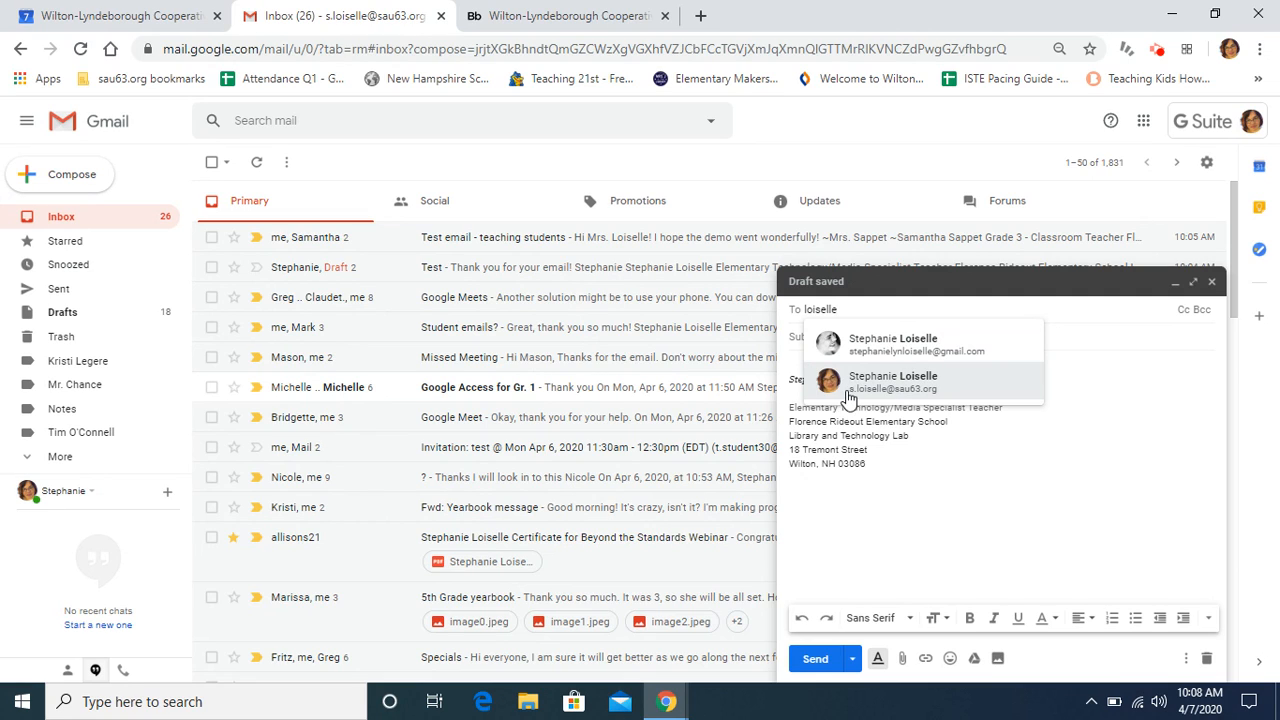
click(861, 395)
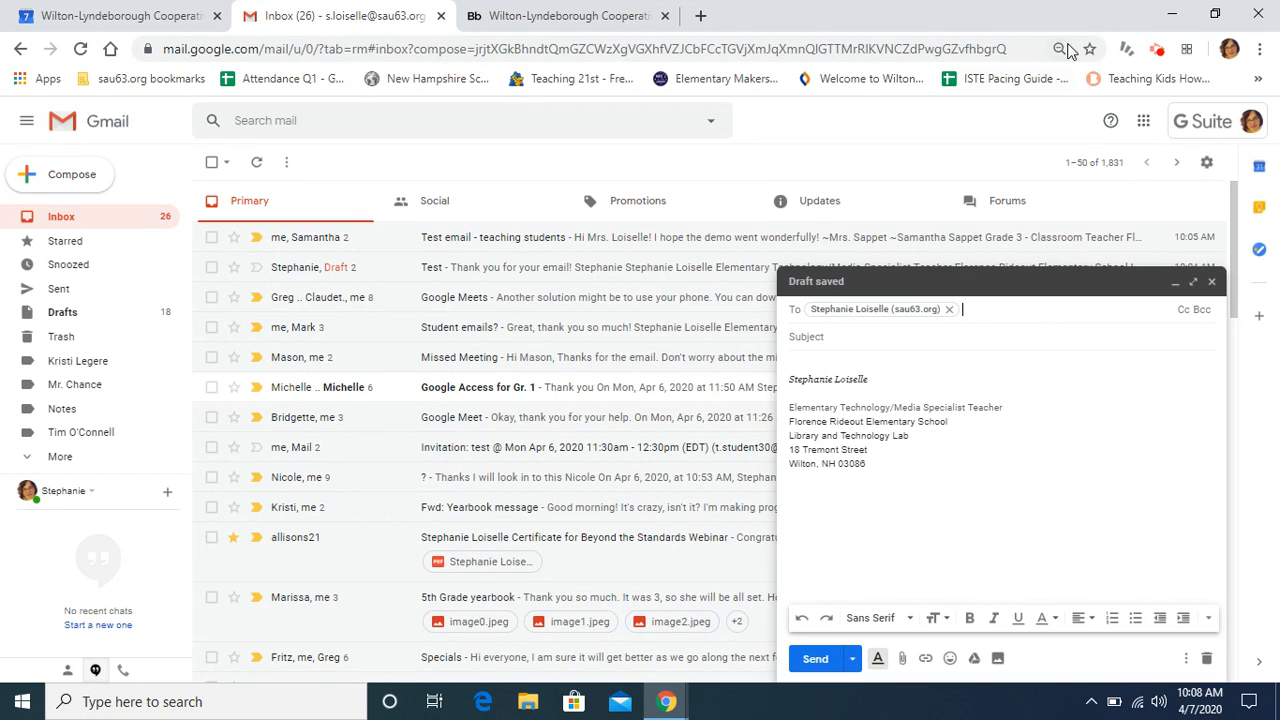
click(1158, 52)
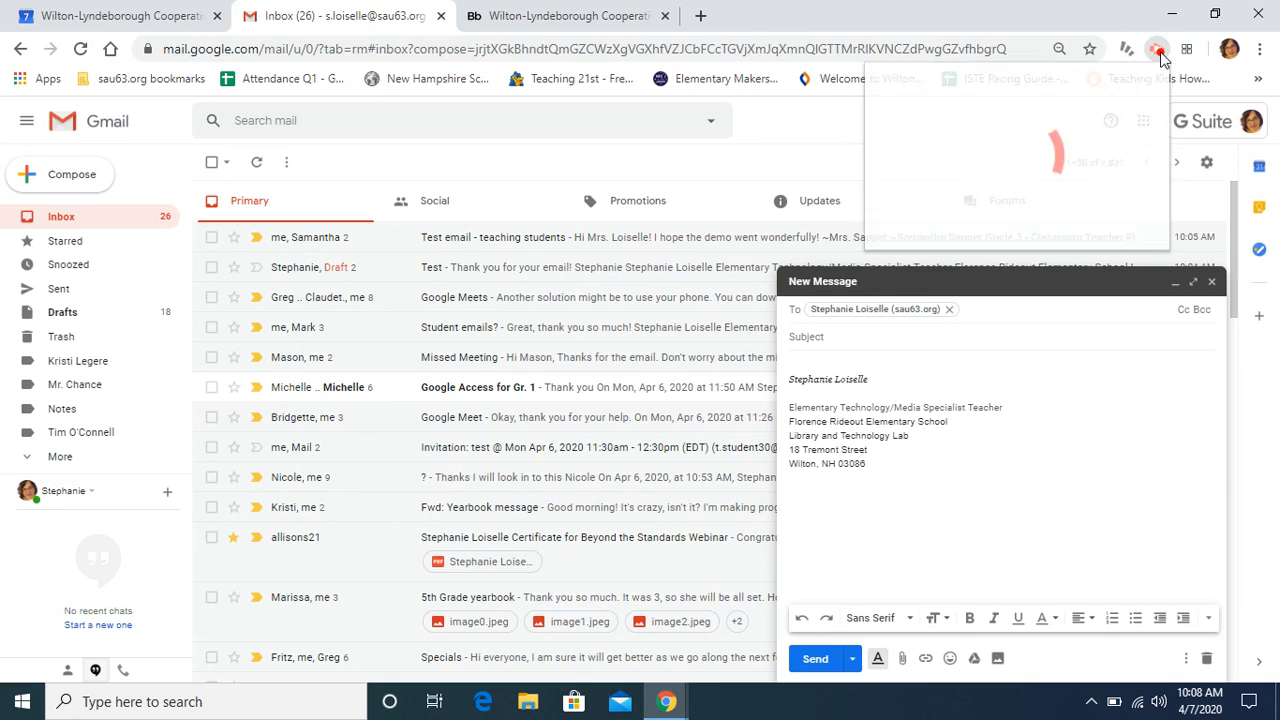